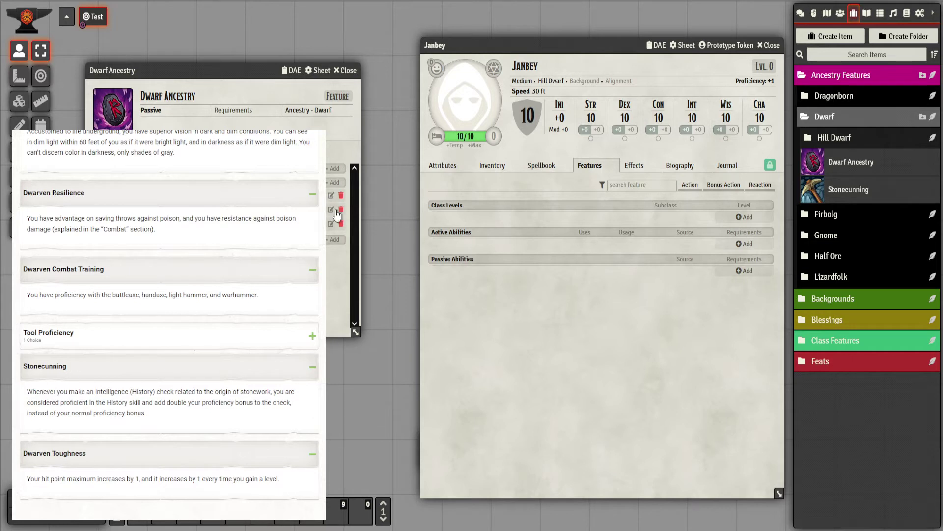
# - Open Dwarf Ancestry's Darkvision effect and confirm its Vision change adds 60
pyautogui.click(331, 195)
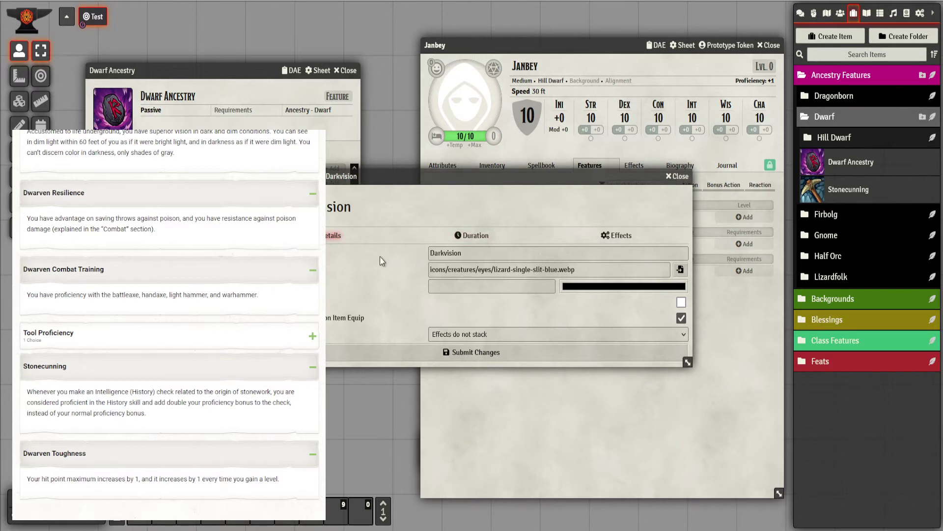
pyautogui.click(486, 259)
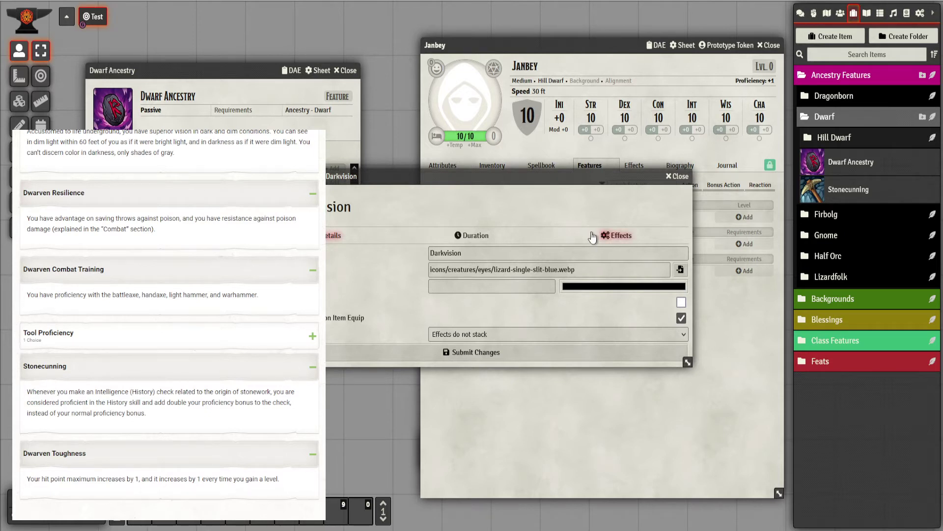
pyautogui.click(608, 237)
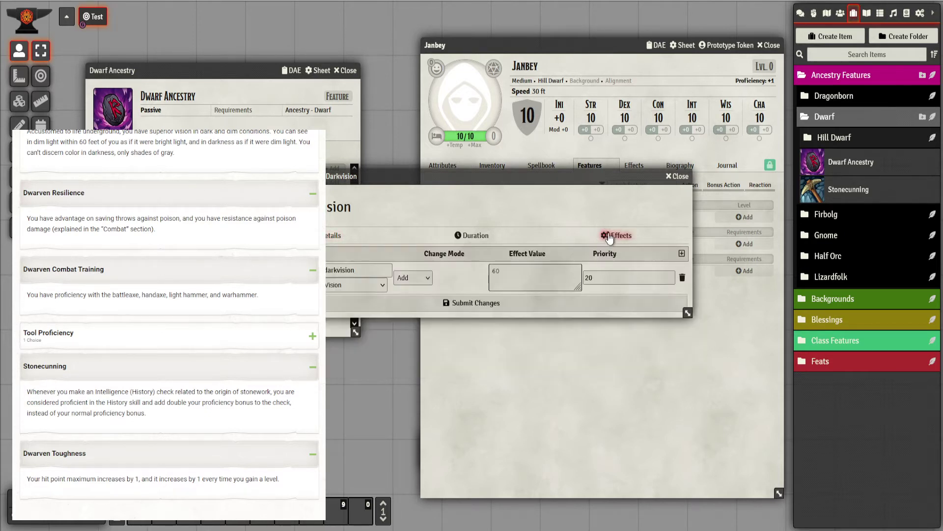
pyautogui.click(393, 302)
pyautogui.click(378, 285)
pyautogui.click(425, 212)
# - Switch to the Dwarven Resilience effect and review its Custom Poison change with priority 20
pyautogui.click(678, 176)
pyautogui.click(330, 209)
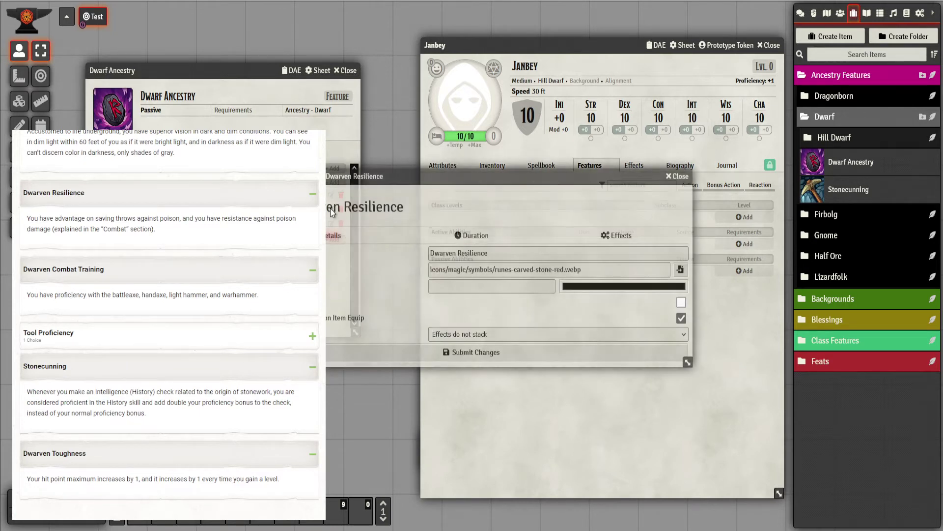
pyautogui.click(618, 238)
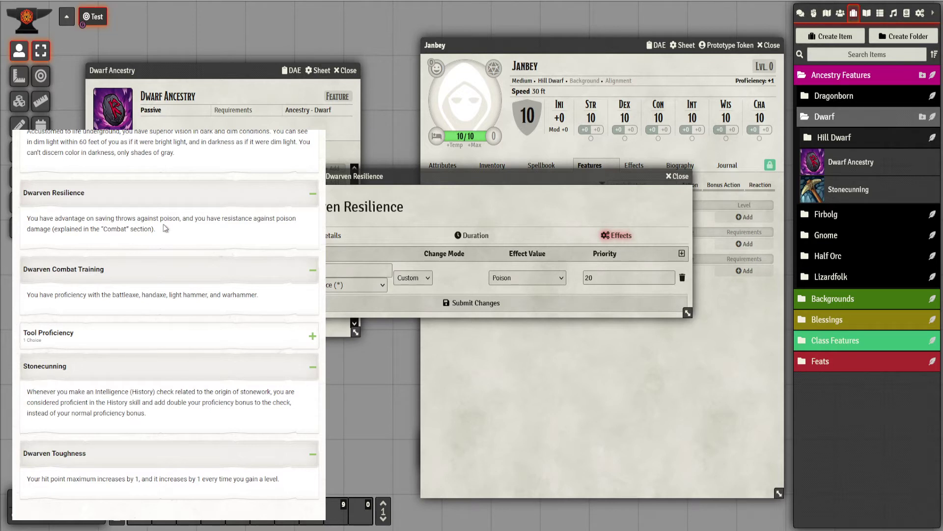
pyautogui.moveTo(160, 218); pyautogui.dragTo(207, 219)
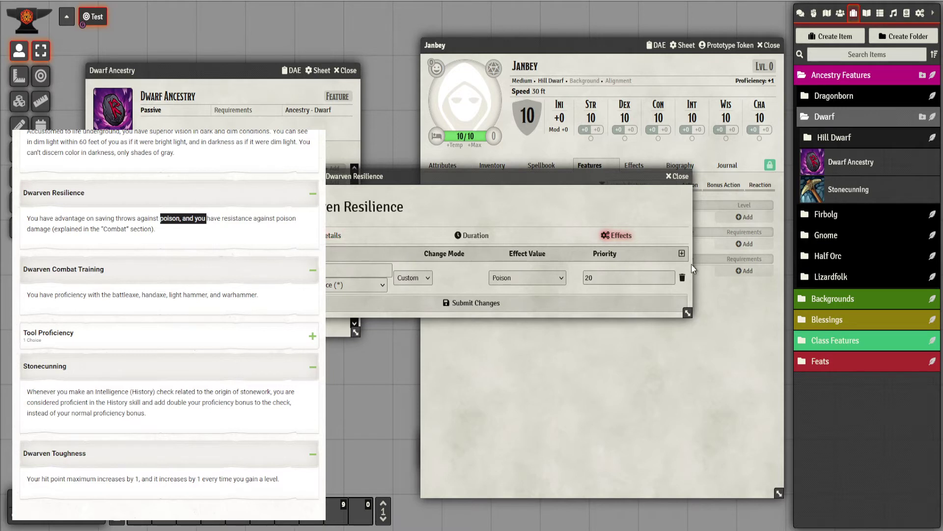
pyautogui.click(683, 255)
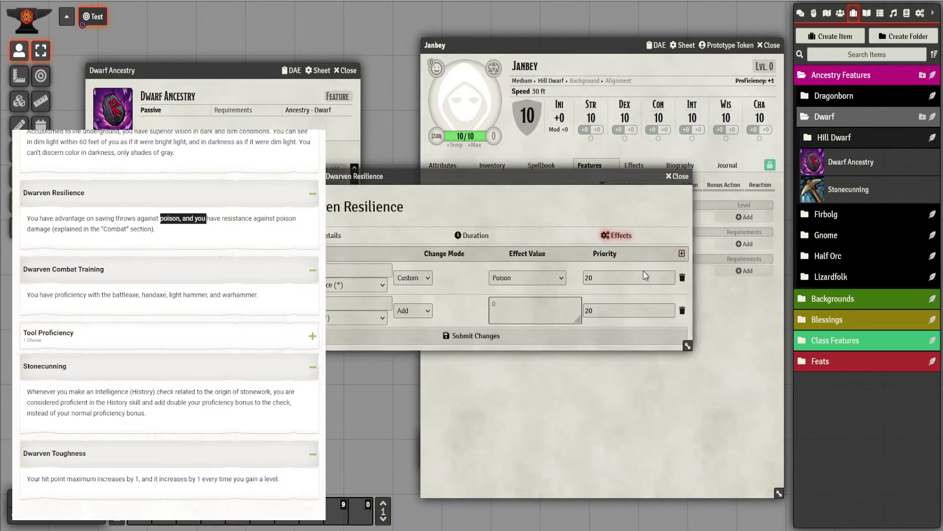
pyautogui.click(381, 319)
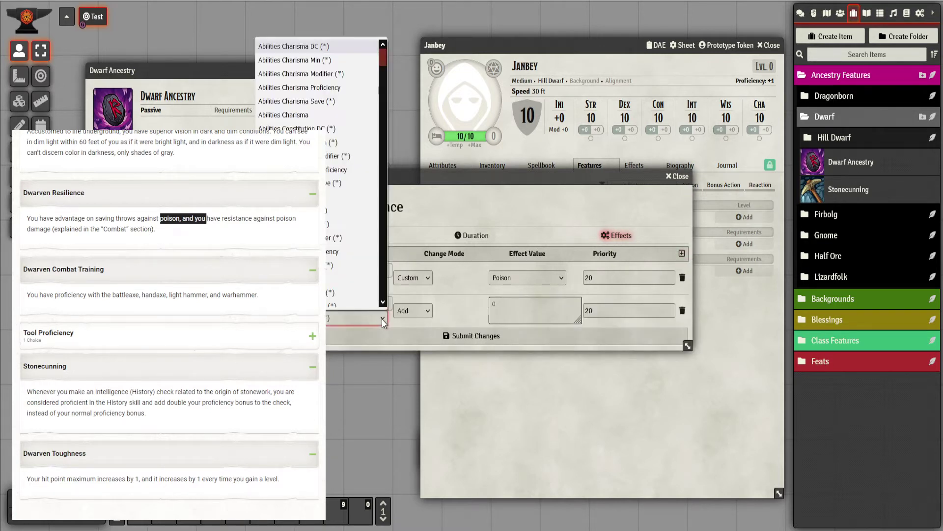
pyautogui.scroll(-6, 347, 220)
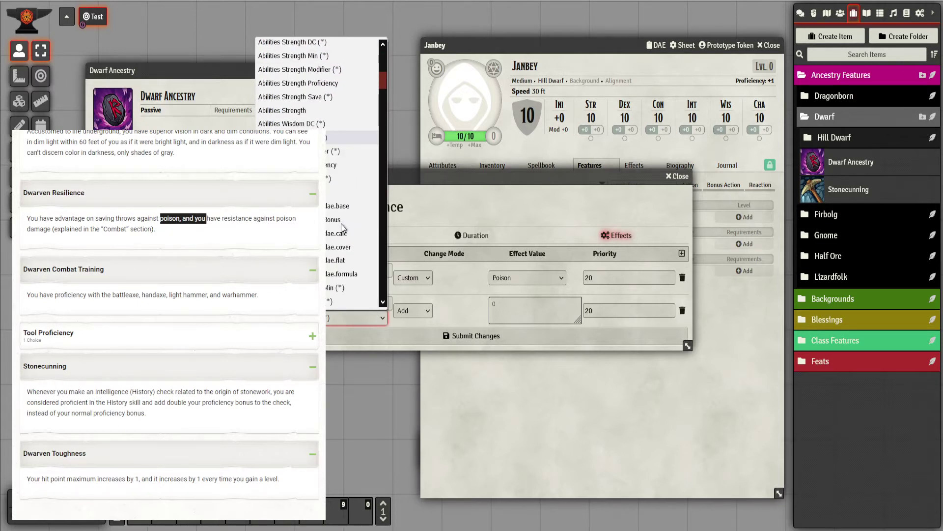
pyautogui.scroll(-3, 343, 228)
pyautogui.scroll(-8, 343, 228)
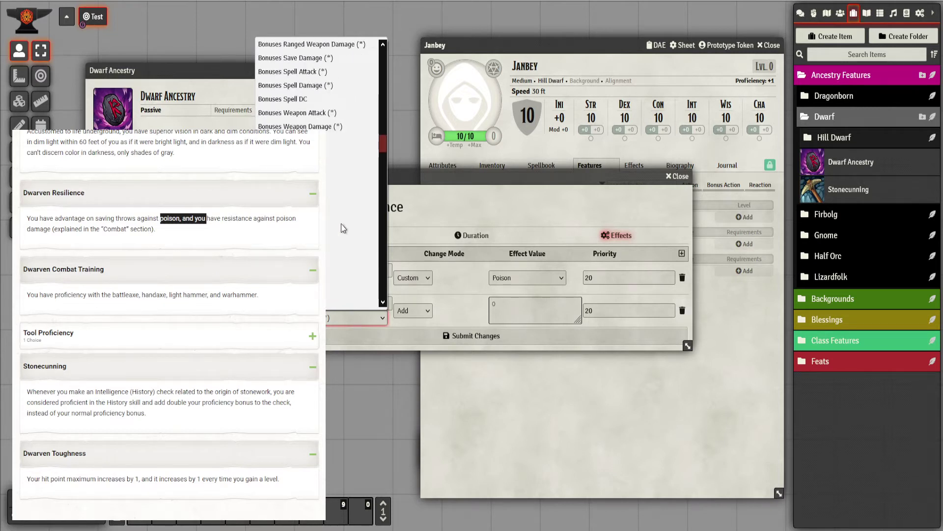
pyautogui.scroll(-5, 343, 227)
pyautogui.scroll(-5, 343, 228)
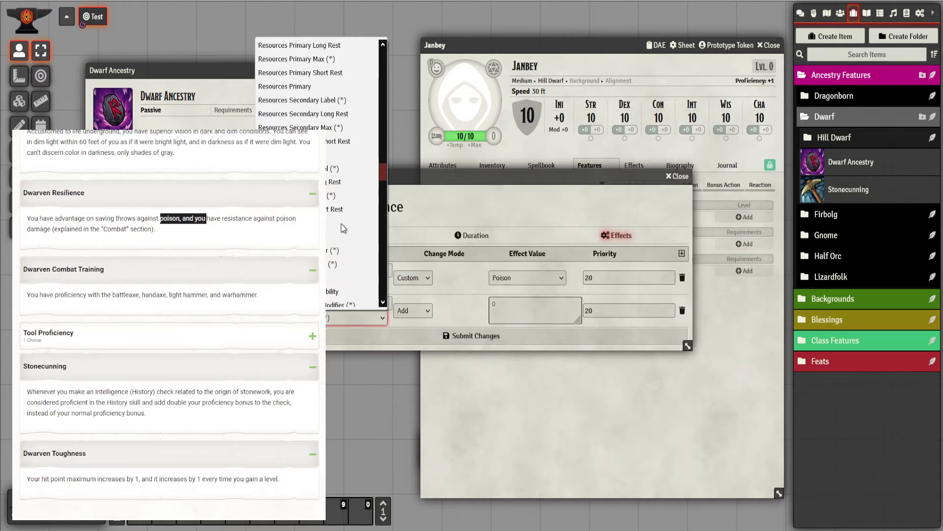
pyautogui.scroll(-8, 343, 227)
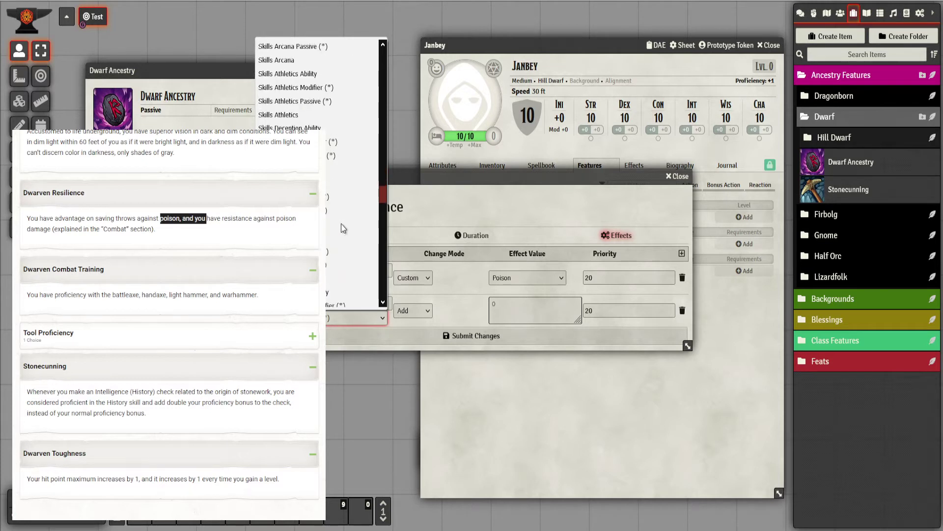
pyautogui.scroll(-8, 342, 223)
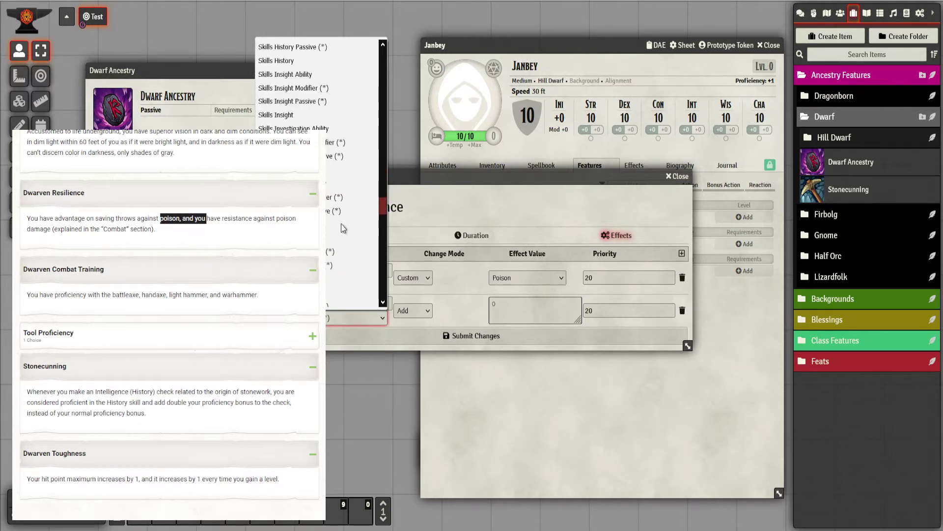
pyautogui.scroll(-8, 341, 223)
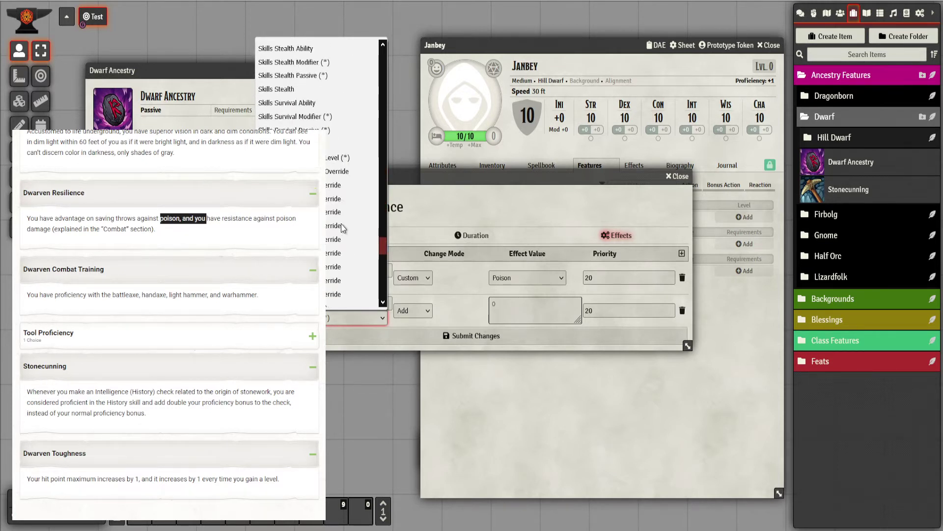
pyautogui.scroll(-2, 343, 228)
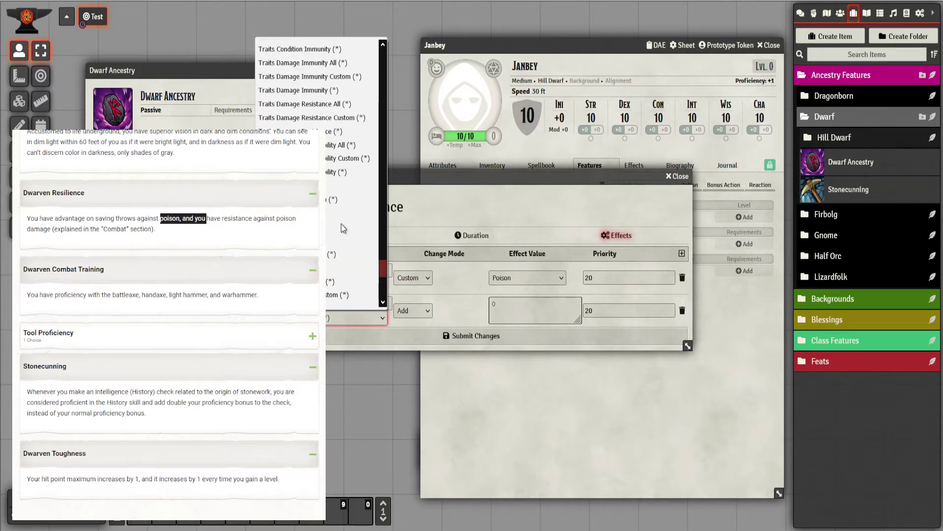
pyautogui.scroll(-2, 343, 227)
pyautogui.scroll(-5, 343, 228)
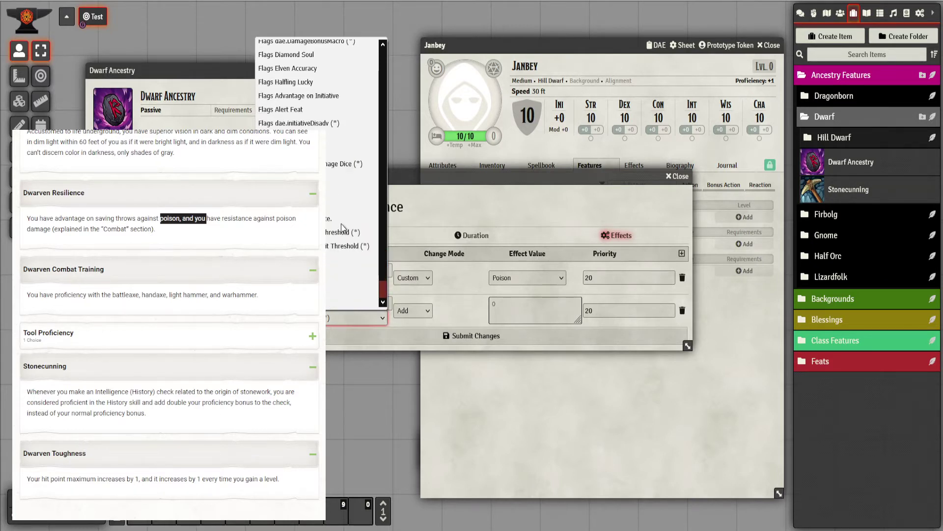
pyautogui.moveTo(383, 288); pyautogui.dragTo(367, 54)
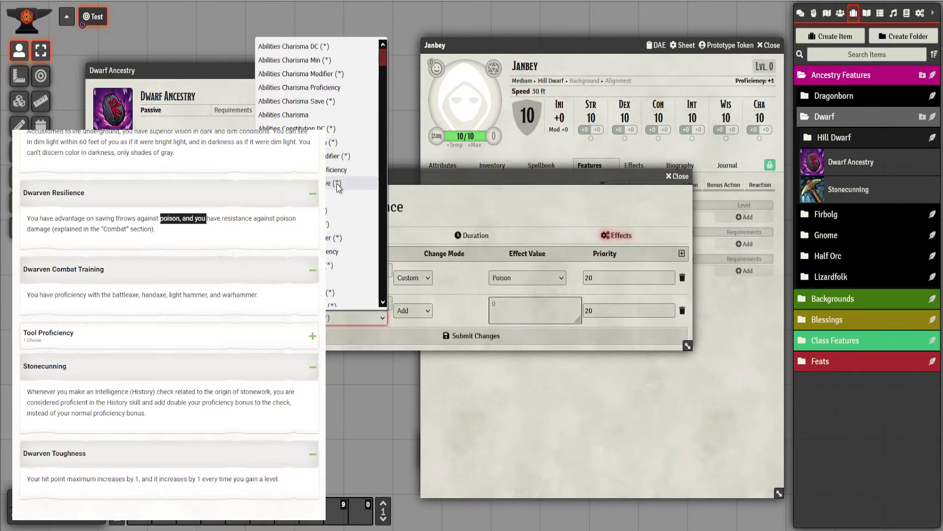
pyautogui.scroll(-10, 337, 184)
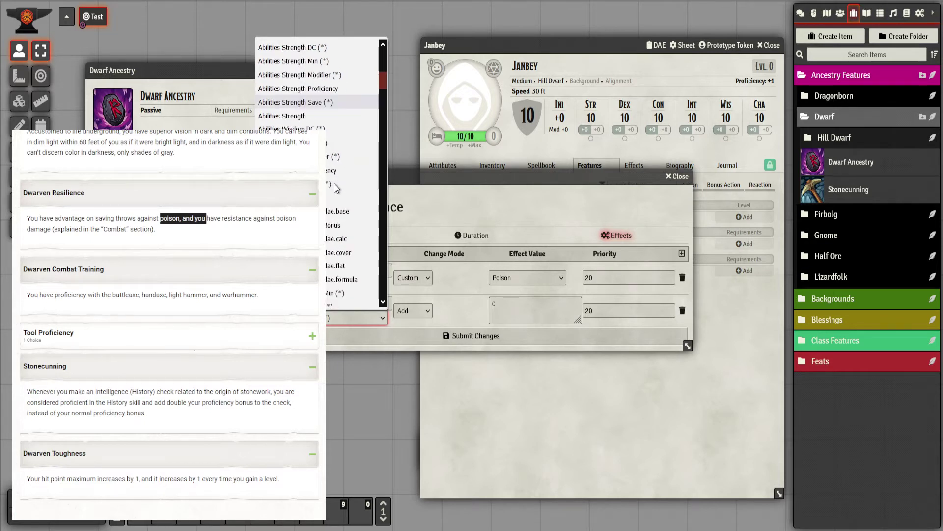
pyautogui.click(500, 196)
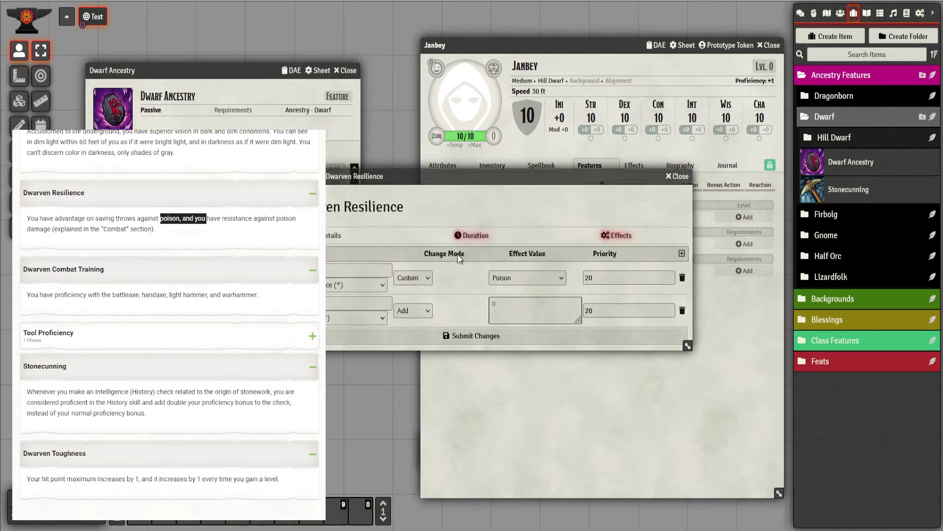
pyautogui.click(682, 310)
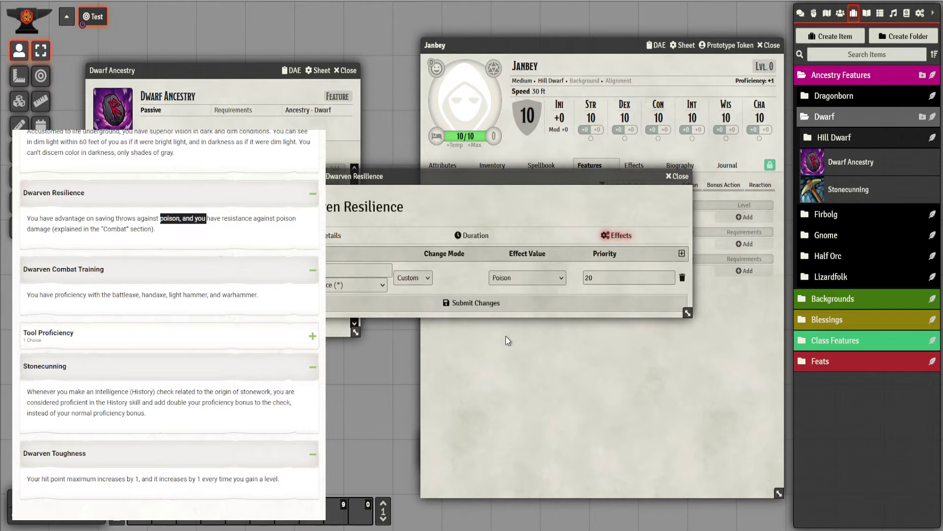
# - Check the Dwarven Combat Training proficiency change for battleaxe, handaxe, light hammer and warhammer, then save it
pyautogui.click(681, 176)
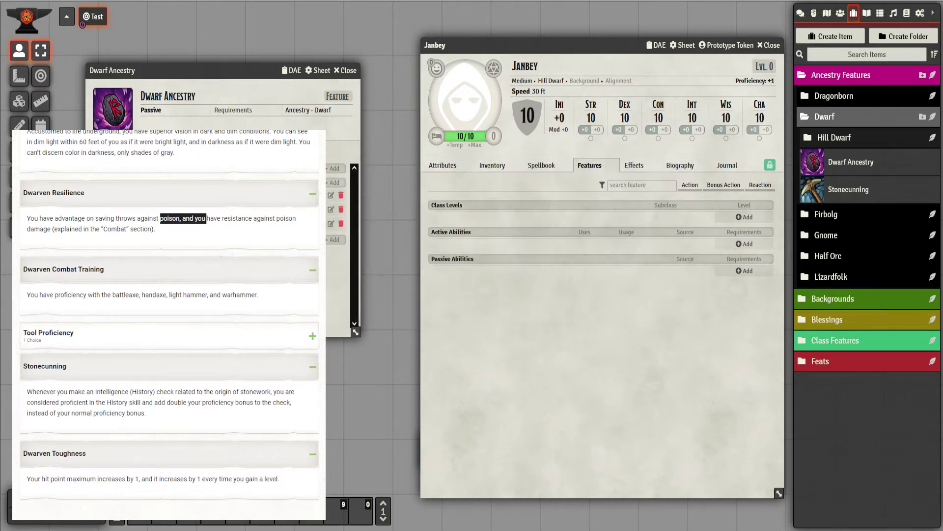
pyautogui.click(331, 224)
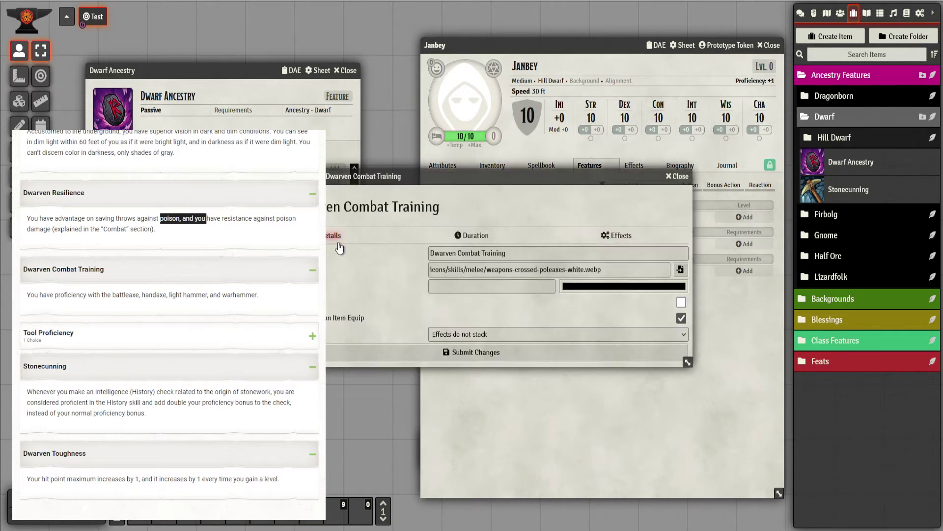
pyautogui.click(616, 235)
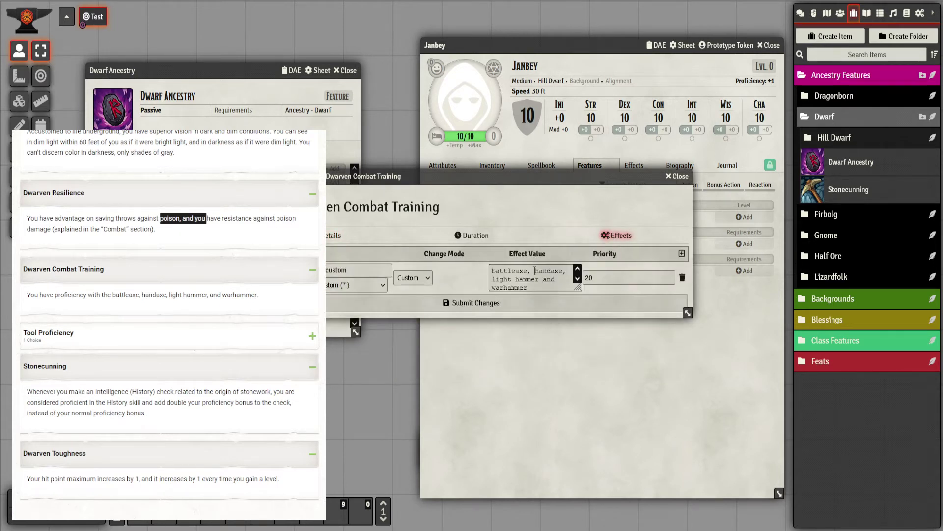
pyautogui.scroll(-1, 532, 272)
pyautogui.click(531, 303)
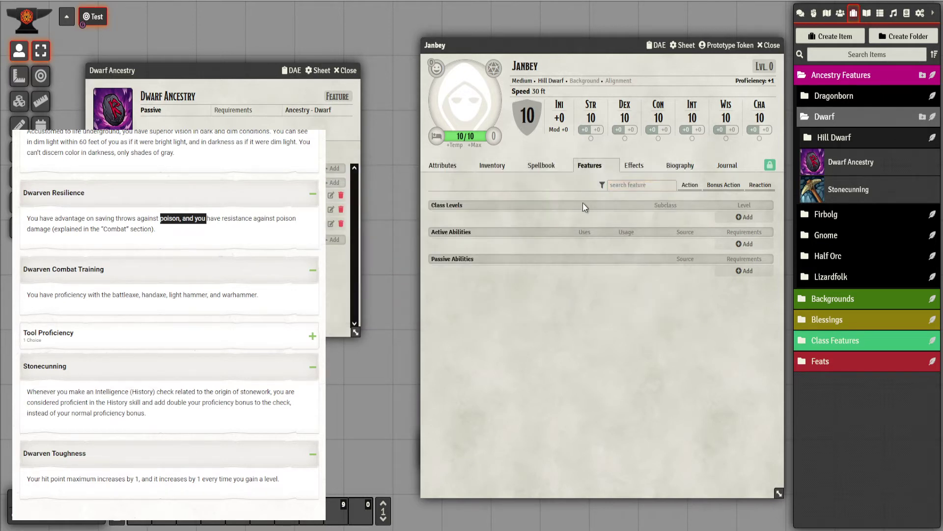
# - Add Dwarf Ancestry to Janbey and verify darkvision 60 ft, poison resistance and dwarven weapon proficiencies
pyautogui.click(349, 71)
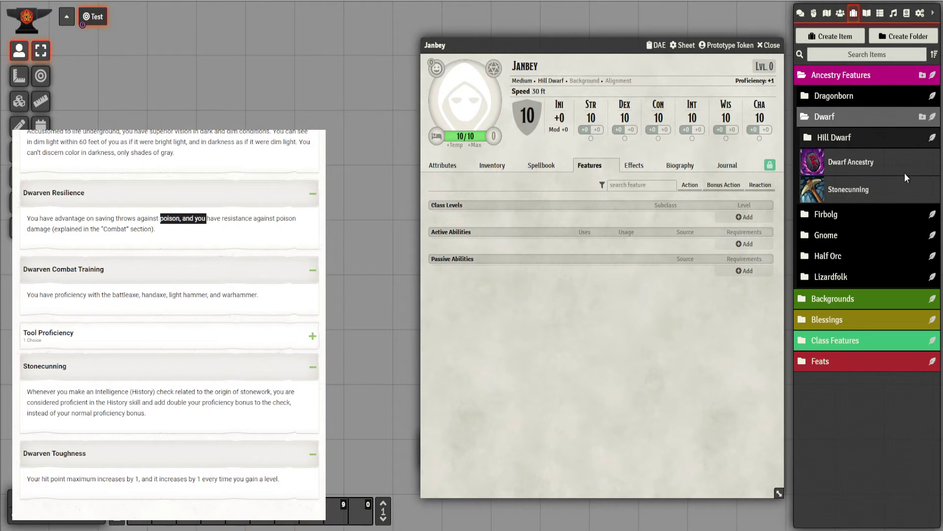
pyautogui.moveTo(858, 165); pyautogui.dragTo(561, 291)
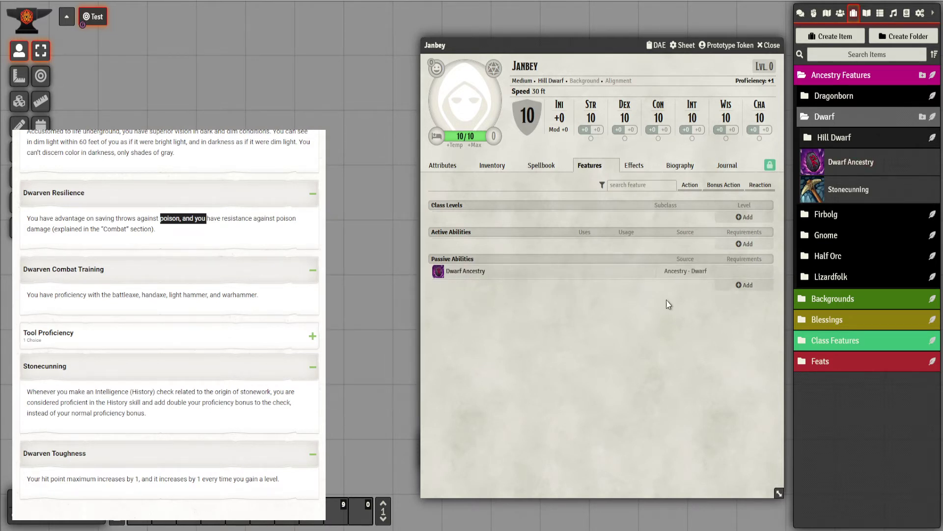
pyautogui.click(448, 168)
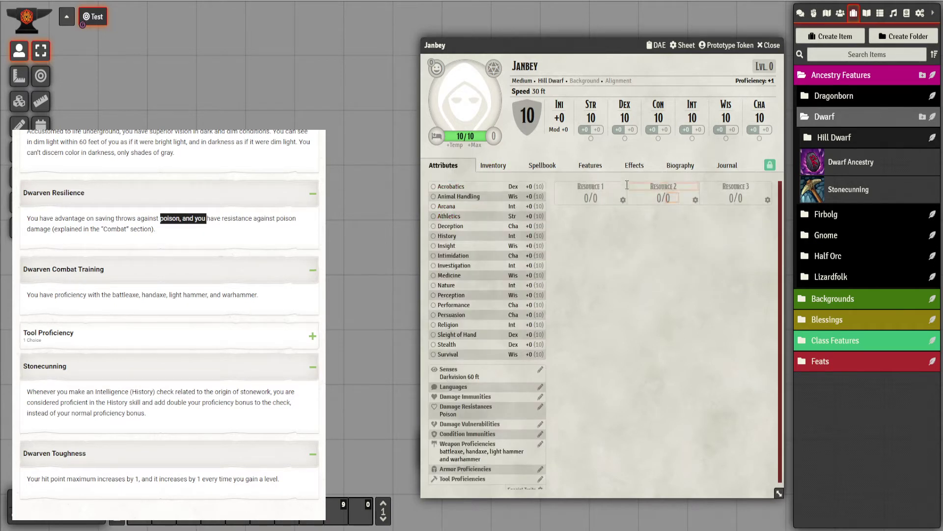
pyautogui.click(633, 165)
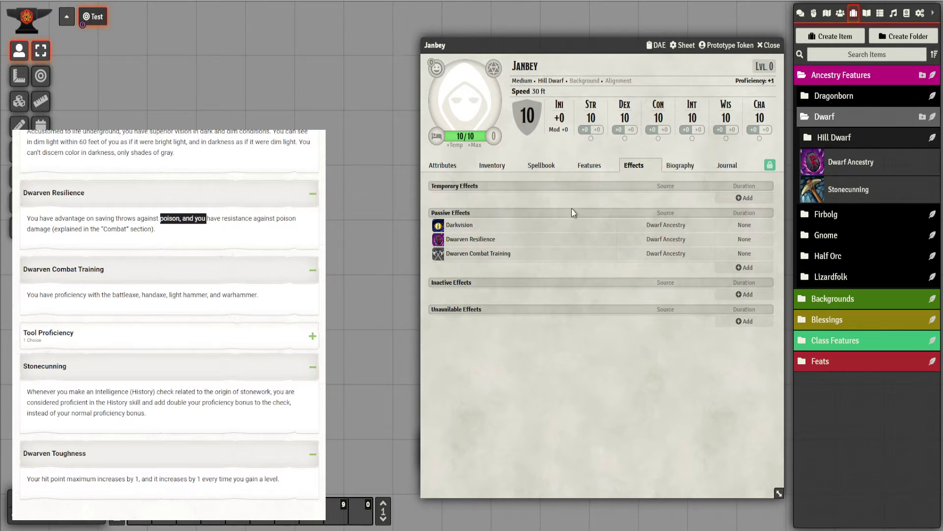
pyautogui.click(443, 166)
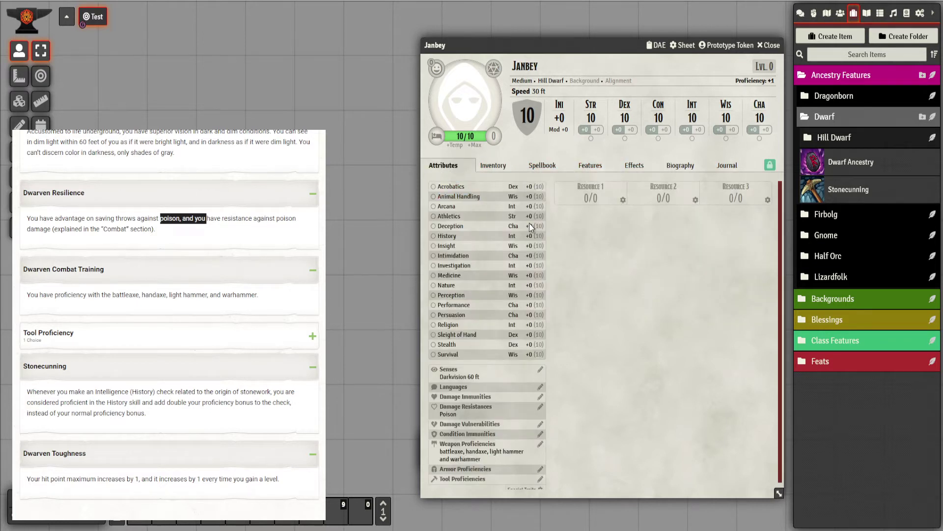
pyautogui.scroll(-1, 608, 275)
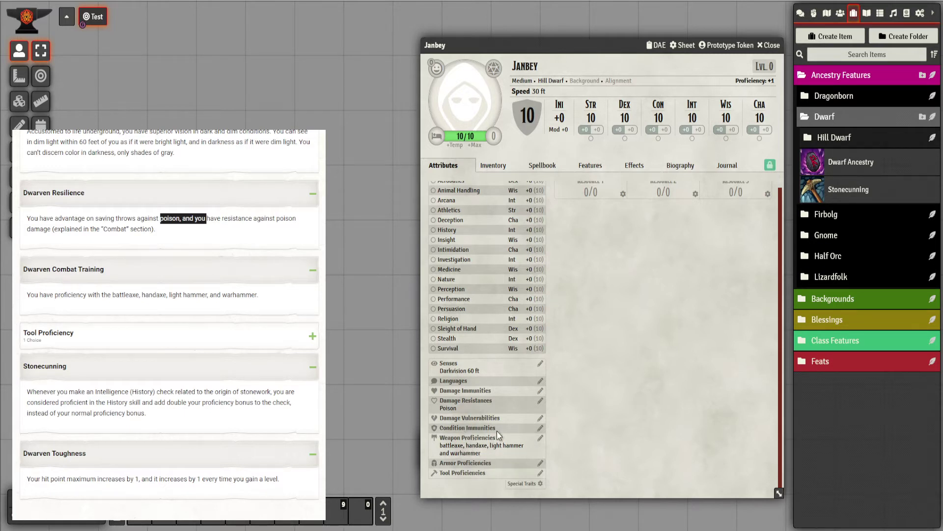
# - Read the Stonecunning item, then place it among Janbey's passive abilities
pyautogui.click(590, 166)
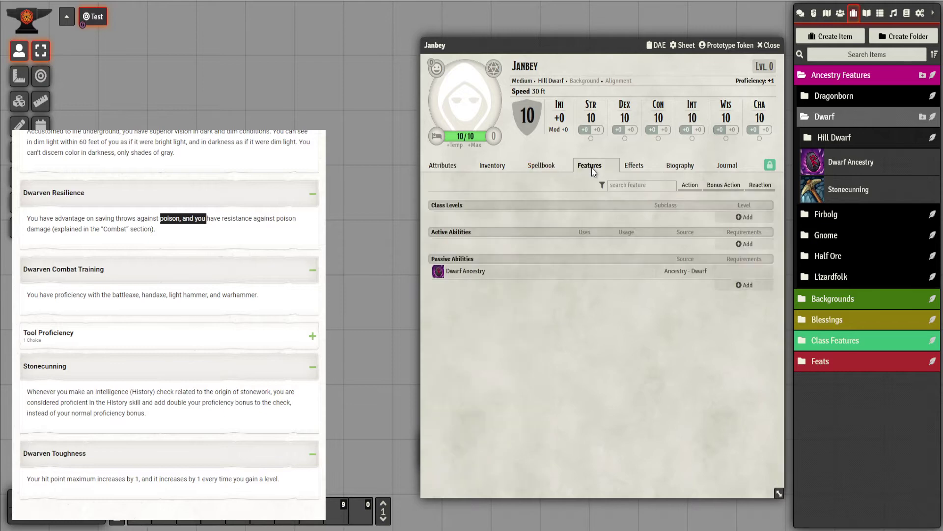
pyautogui.click(863, 191)
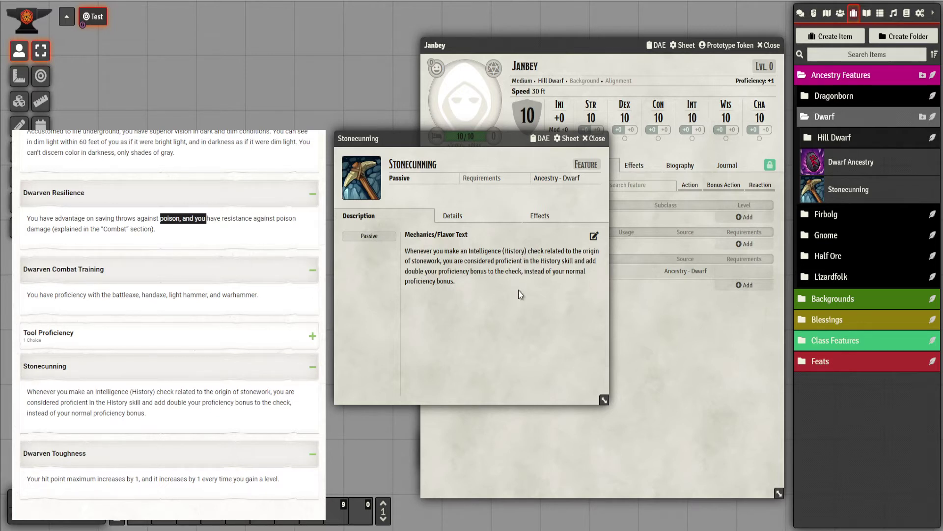
pyautogui.click(600, 139)
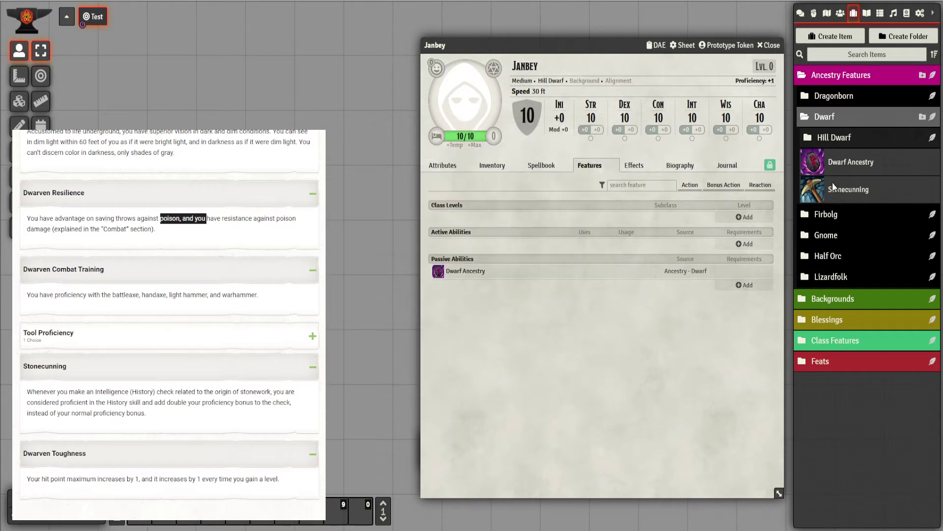
pyautogui.moveTo(841, 191); pyautogui.dragTo(514, 323)
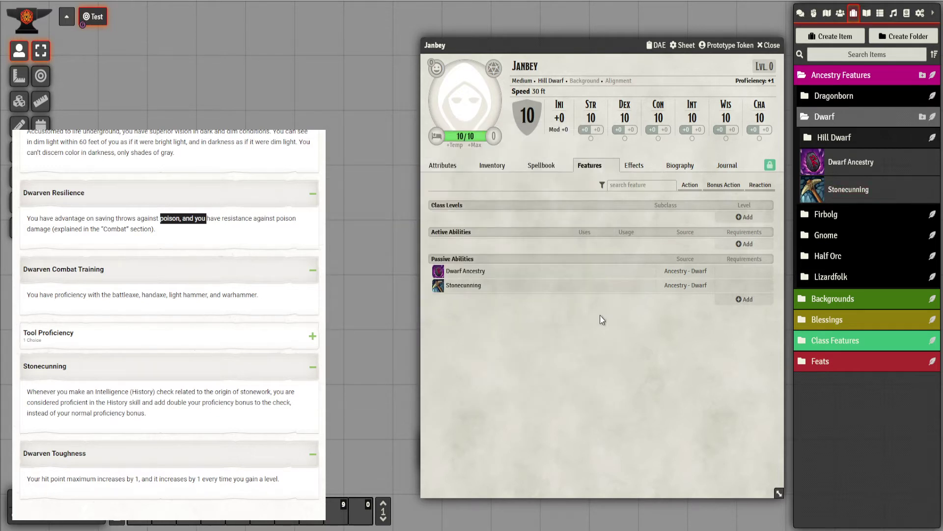
pyautogui.scroll(-1, 169, 314)
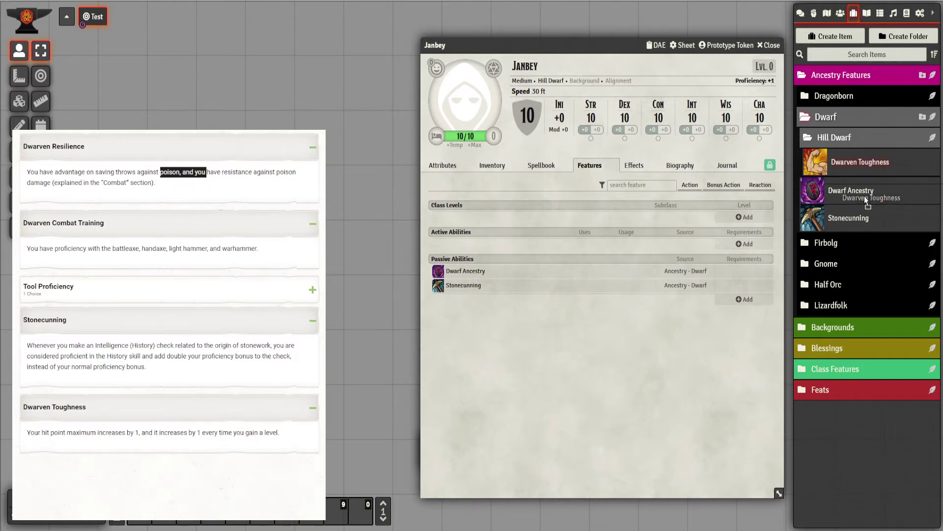
pyautogui.click(855, 168)
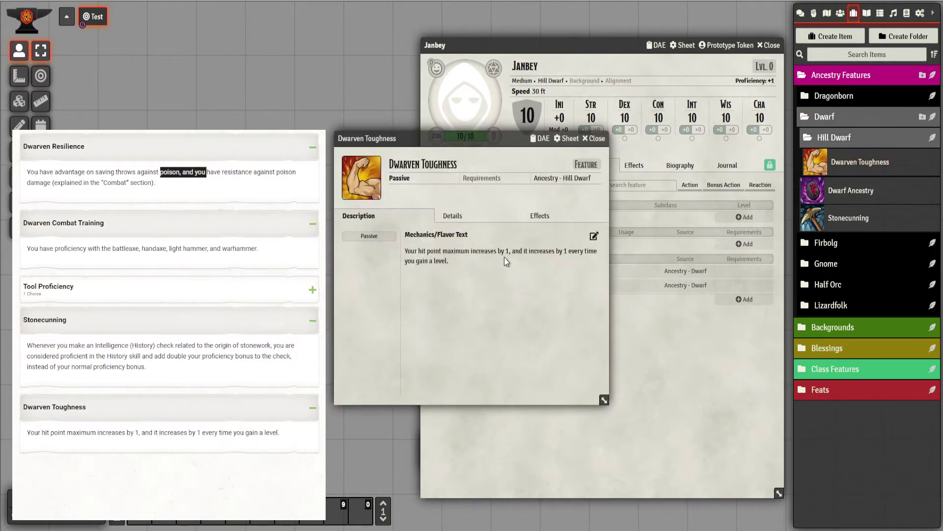
pyautogui.click(540, 216)
pyautogui.click(580, 263)
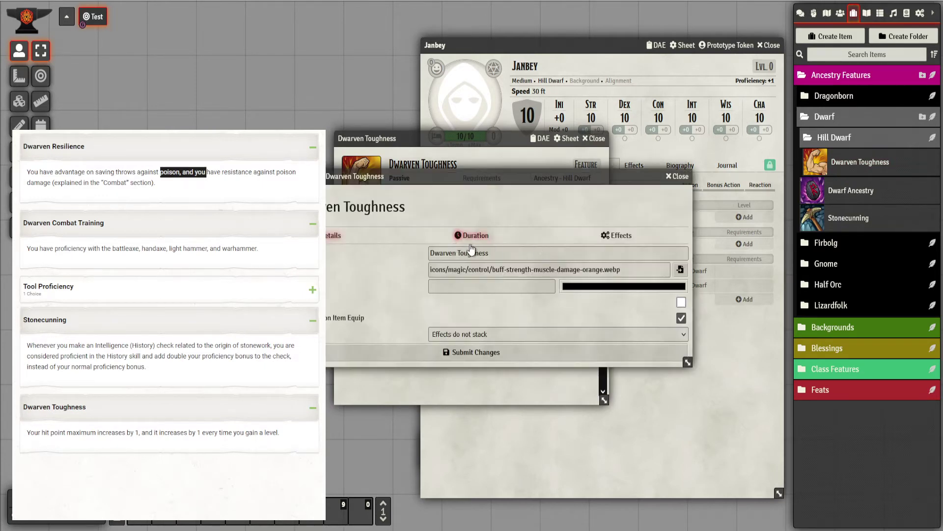
pyautogui.click(617, 236)
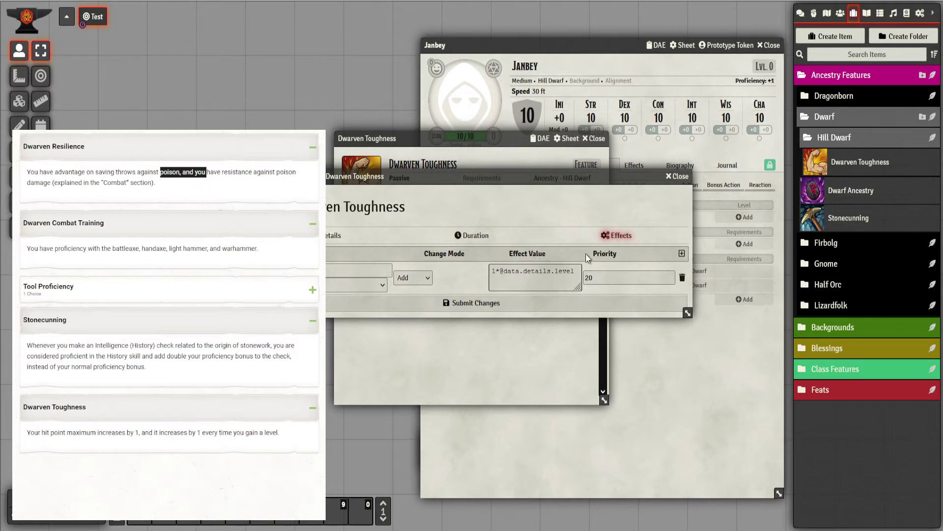
pyautogui.click(677, 176)
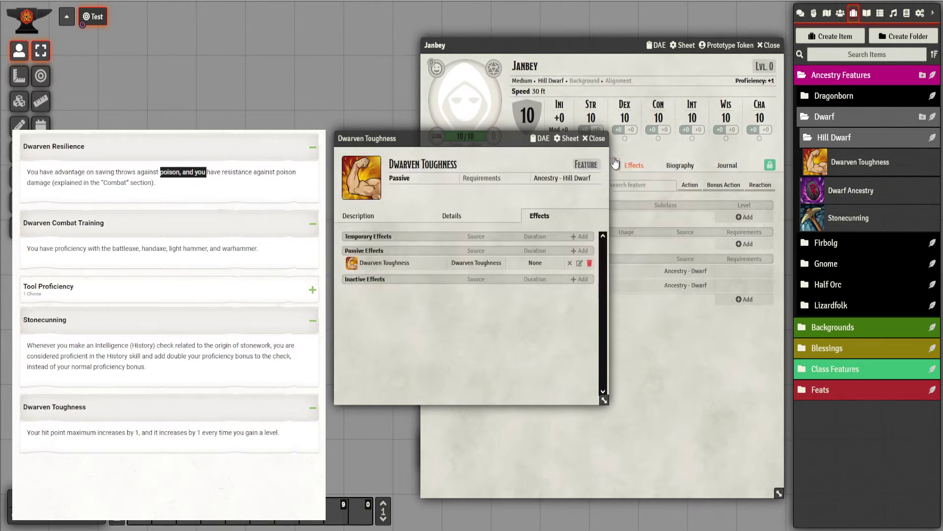
pyautogui.click(595, 138)
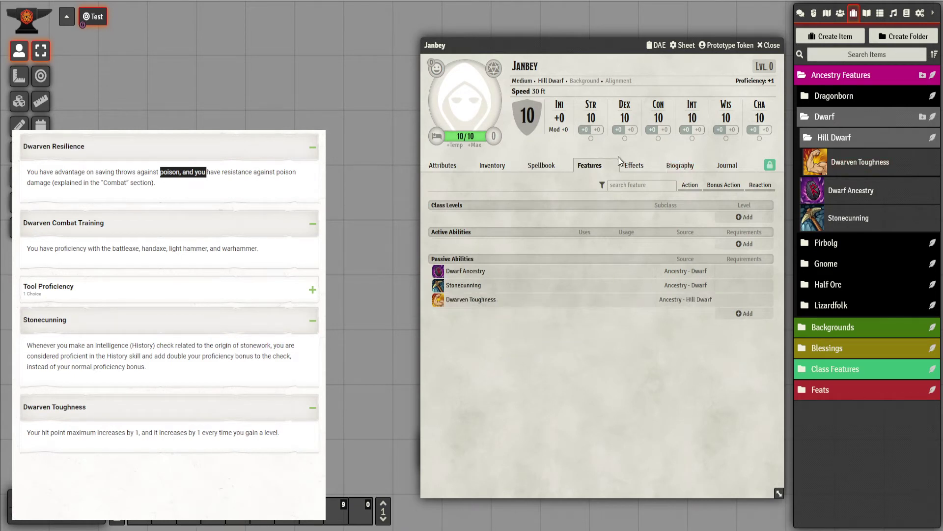
# - Confirm Dwarven Toughness in Janbey's effects and collapse the Dwarf and Ancestry Features folders
pyautogui.click(634, 166)
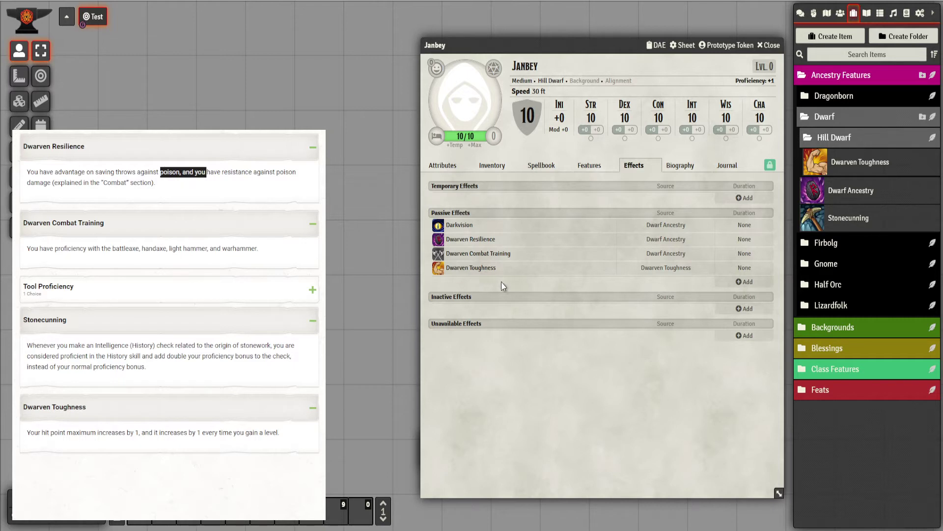
pyautogui.click(853, 117)
pyautogui.click(836, 71)
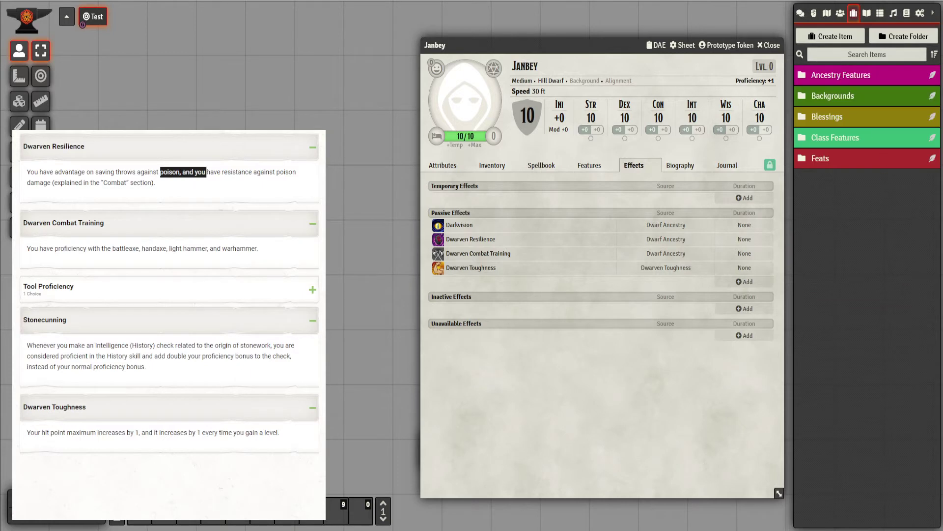
pyautogui.scroll(5, 169, 324)
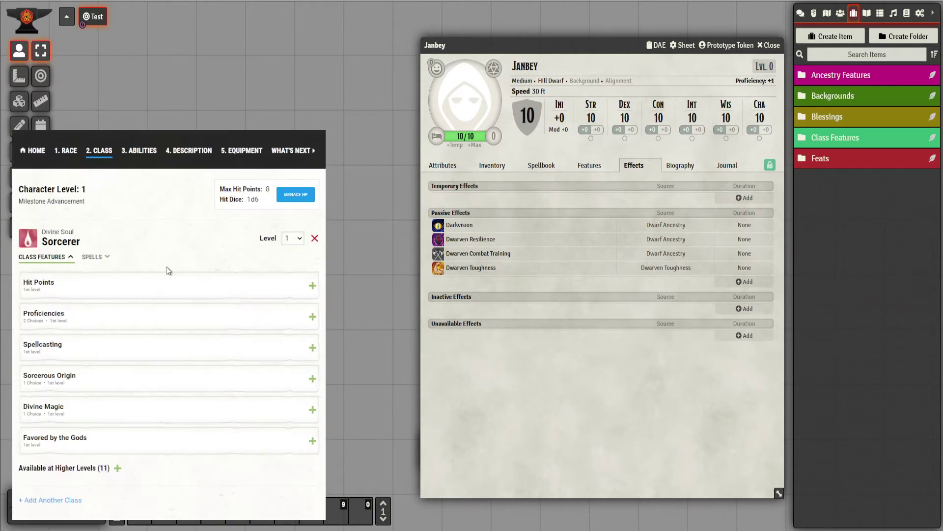
pyautogui.scroll(-1, 169, 271)
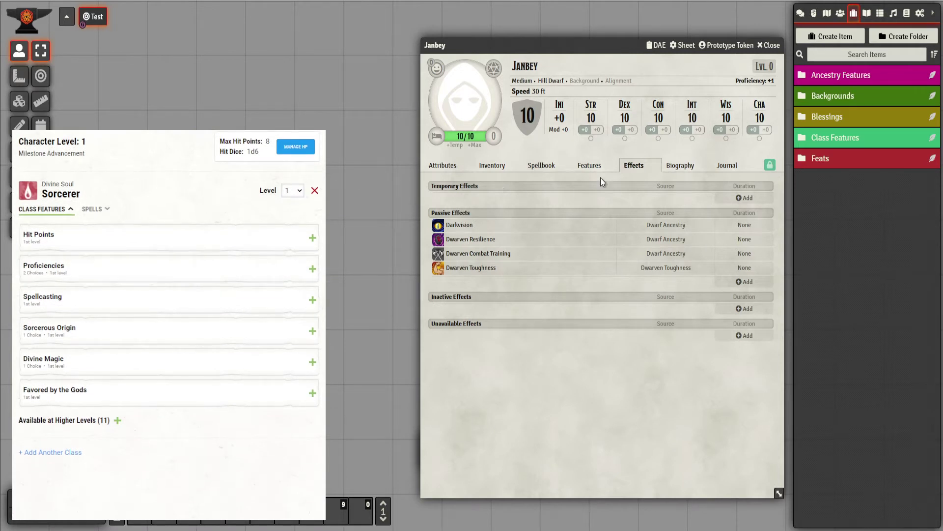
# - Drag Sorcerer from Classes (SRD) onto Janbey, applying Sorcerous Origins and Spellcasting (Sorcerer)
pyautogui.click(907, 14)
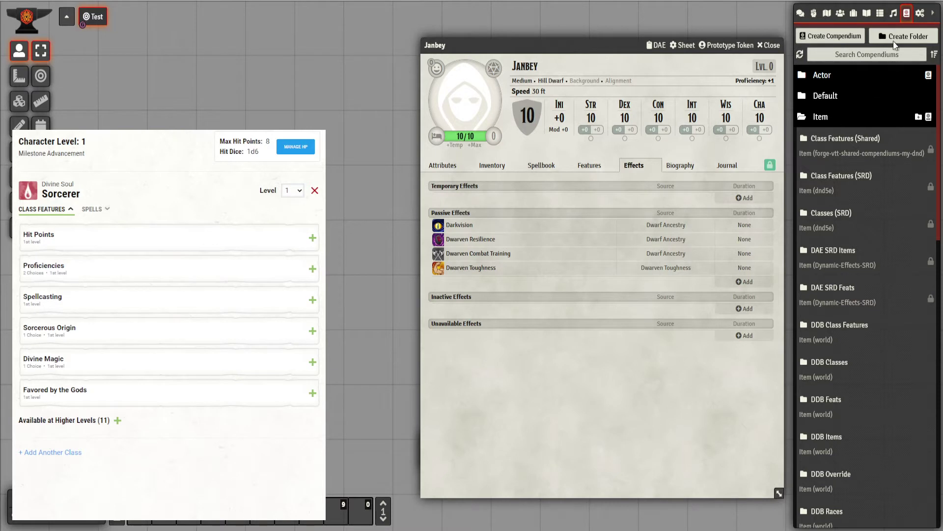
pyautogui.click(841, 216)
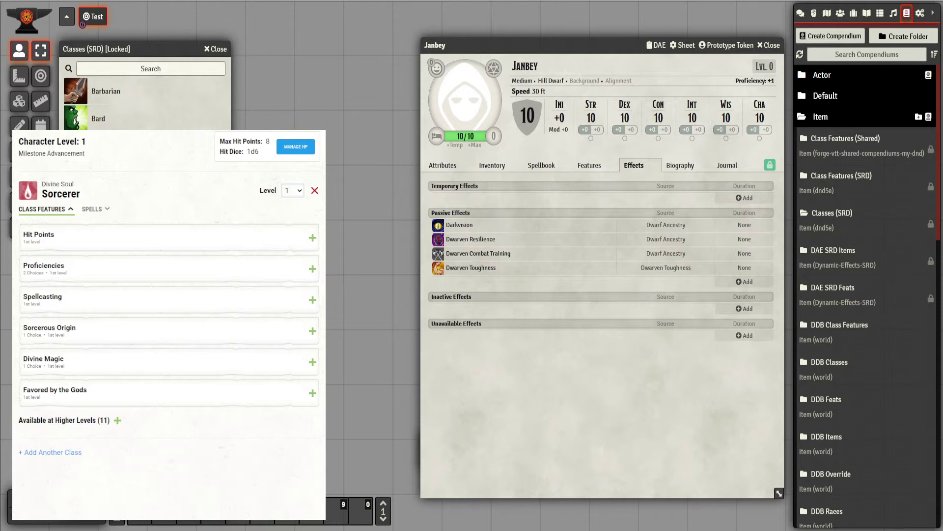
pyautogui.moveTo(491, 359); pyautogui.dragTo(515, 367)
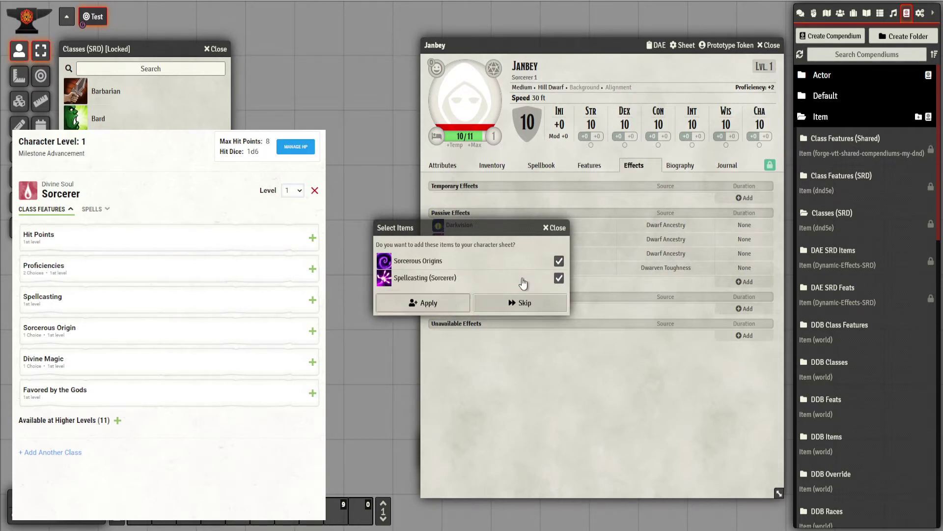
pyautogui.click(454, 308)
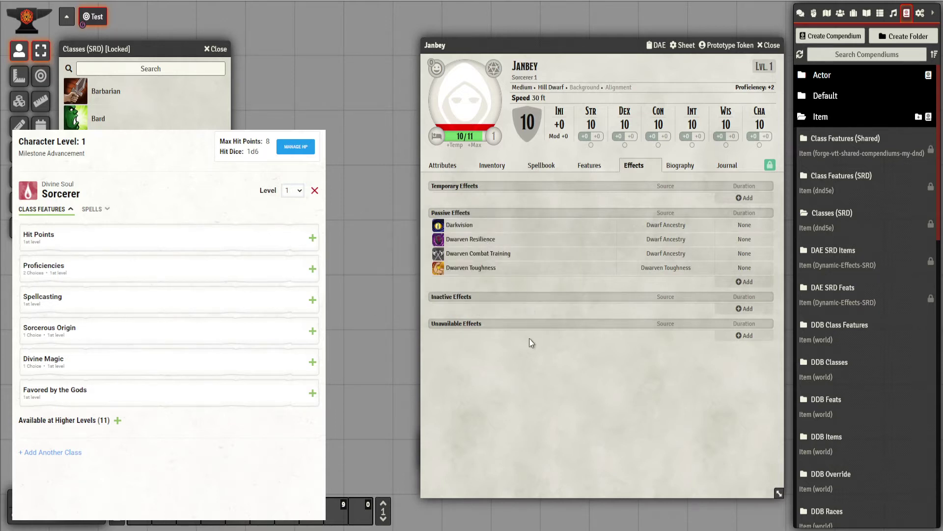
pyautogui.click(590, 166)
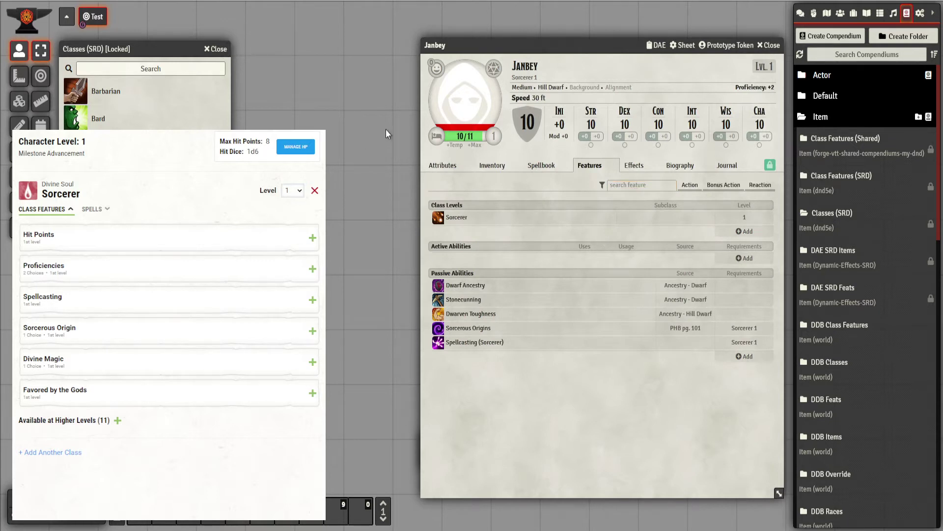
# - Close the Classes (SRD) window and expand the Spellcasting (Sorcerer) description to read it
pyautogui.click(216, 49)
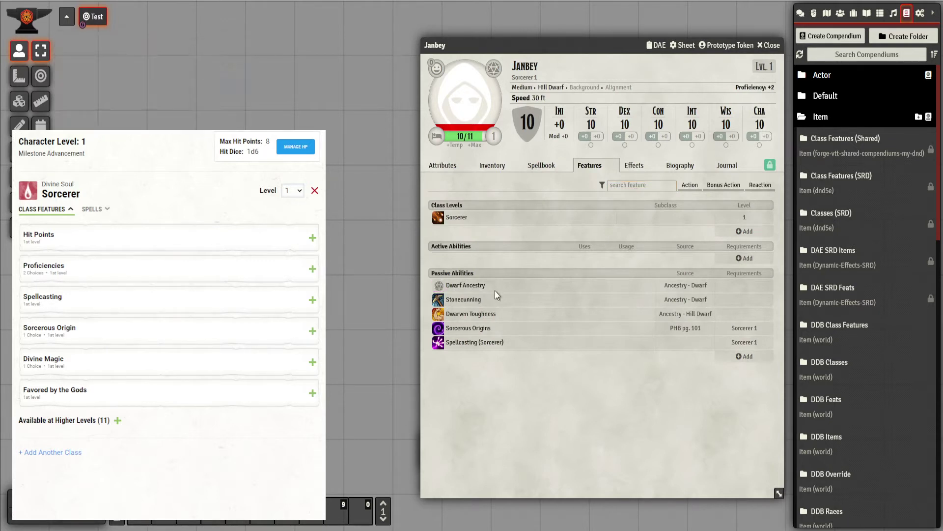
pyautogui.moveTo(462, 350)
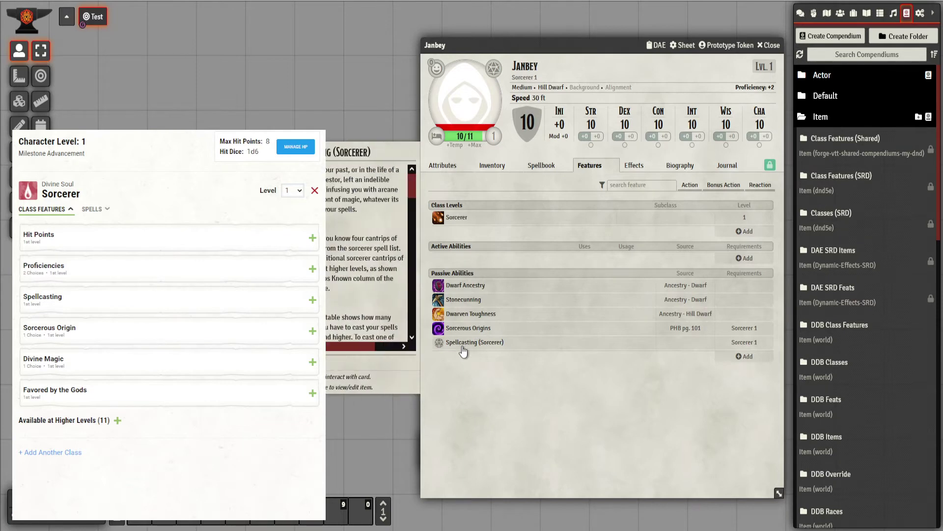
pyautogui.rightClick(462, 350)
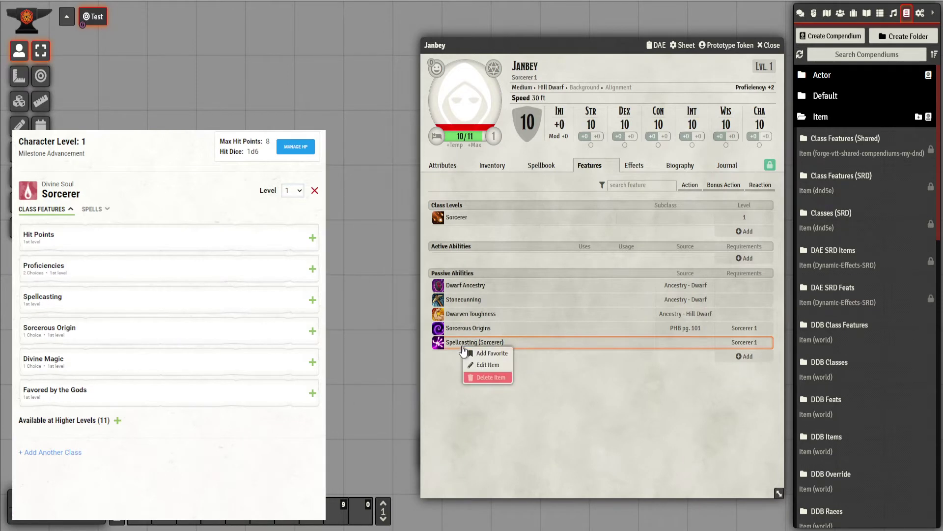
pyautogui.click(566, 344)
pyautogui.scroll(-1, 566, 344)
pyautogui.scroll(-10, 567, 347)
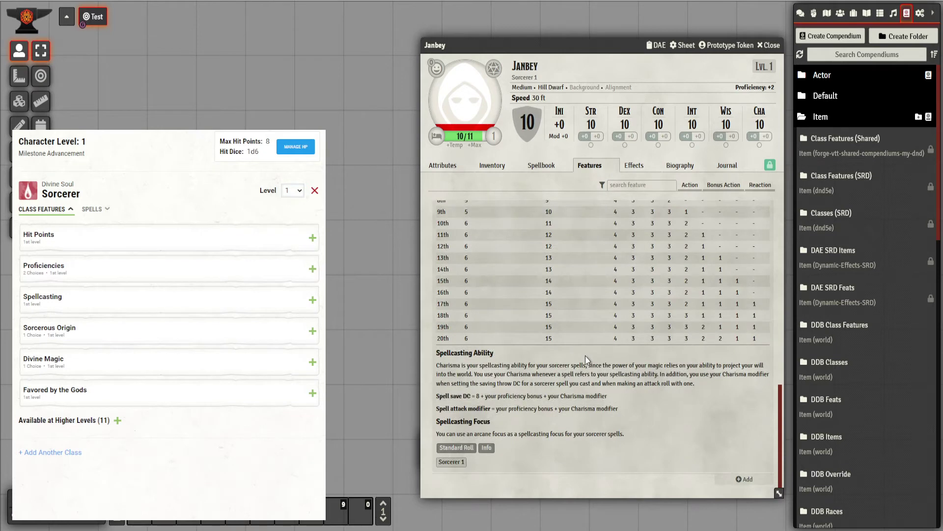
pyautogui.scroll(3, 585, 358)
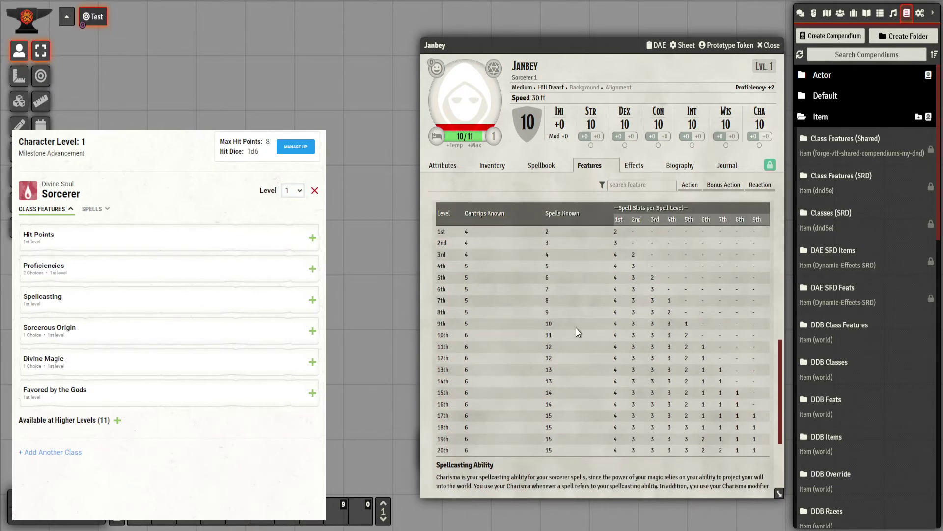
pyautogui.scroll(5, 574, 328)
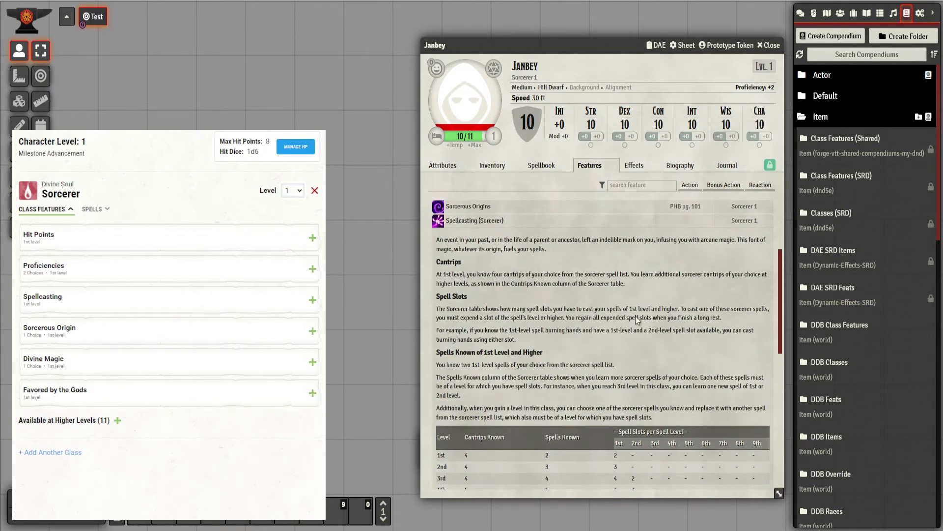
pyautogui.scroll(3, 528, 332)
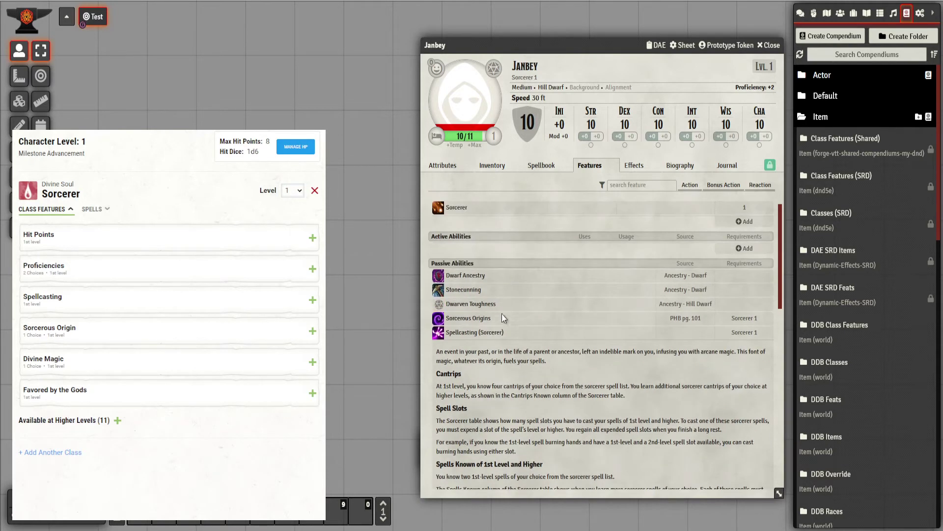
pyautogui.moveTo(492, 319)
pyautogui.scroll(-2, 540, 318)
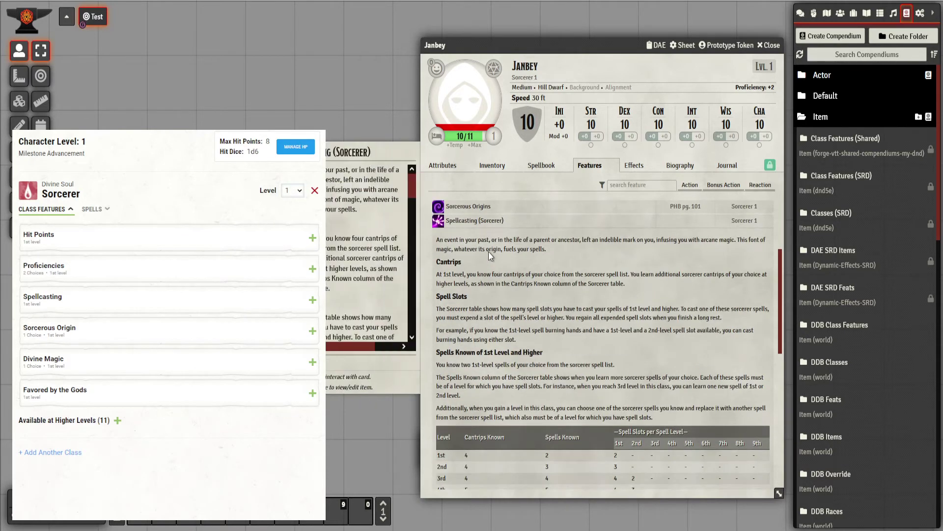
# - Expand and collapse the Sorcerous Origins and Sorcerer class descriptions to read them
pyautogui.click(482, 216)
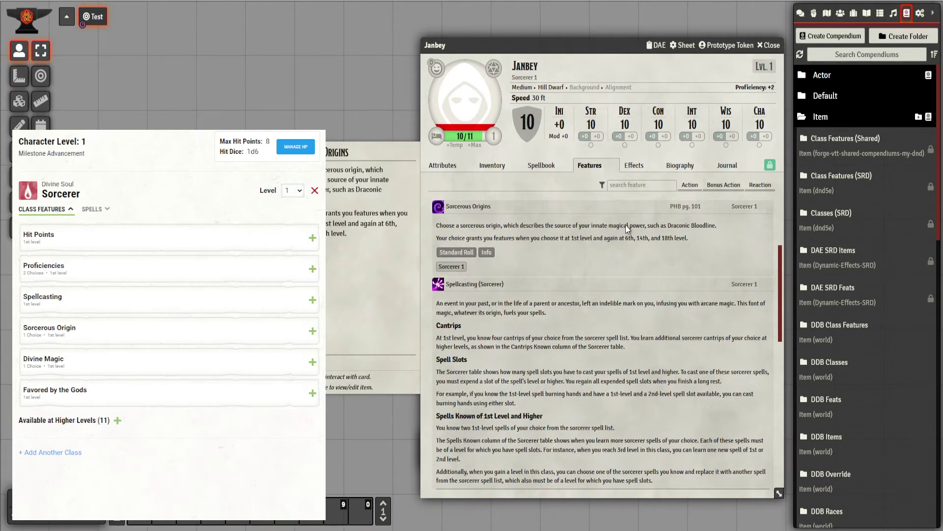
pyautogui.click(484, 211)
pyautogui.moveTo(511, 220)
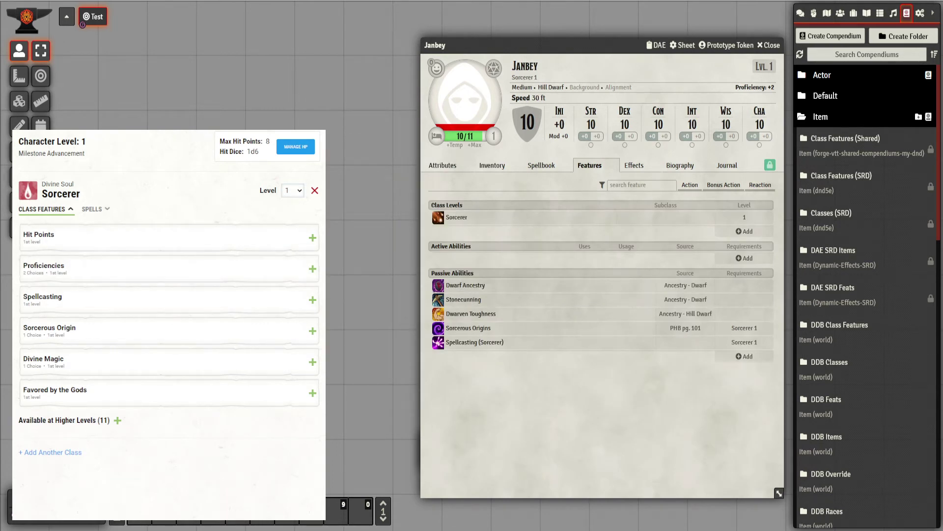
pyautogui.moveTo(574, 341)
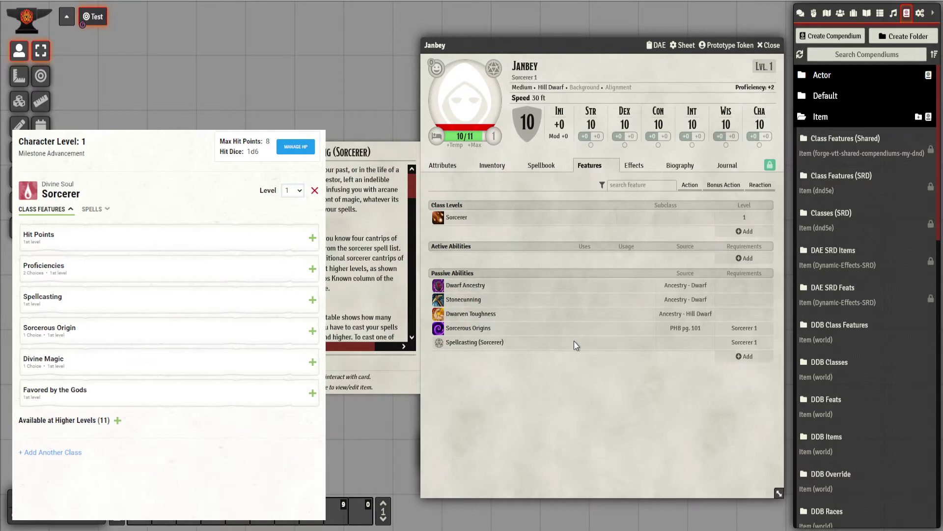
pyautogui.click(461, 220)
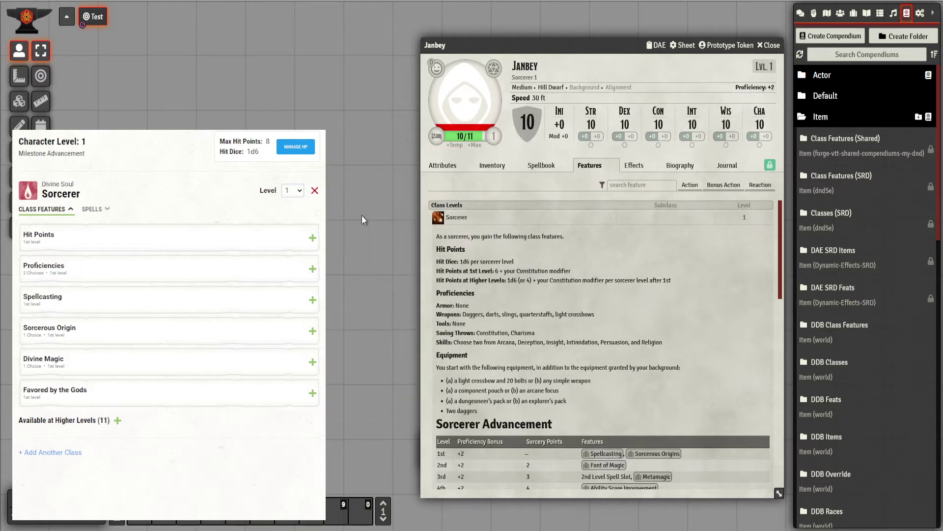
pyautogui.moveTo(465, 225)
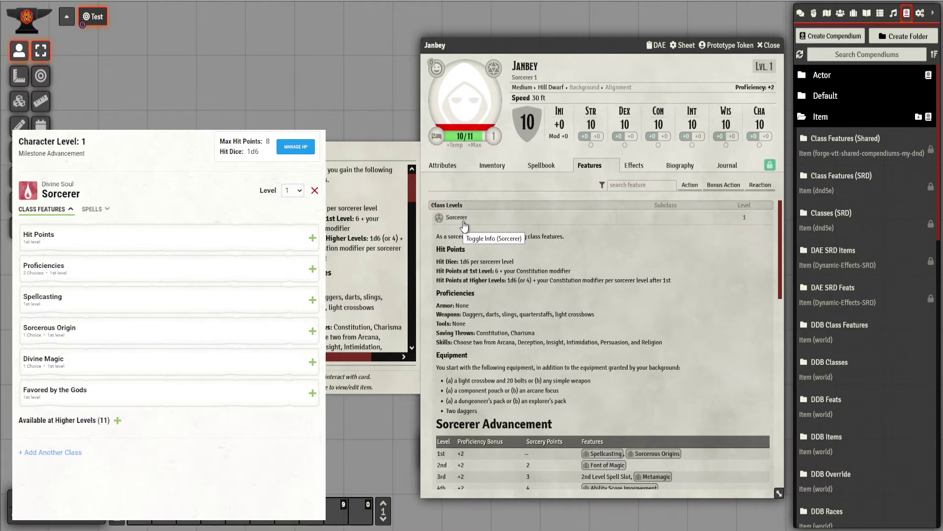
pyautogui.scroll(-2, 513, 249)
pyautogui.scroll(2, 517, 249)
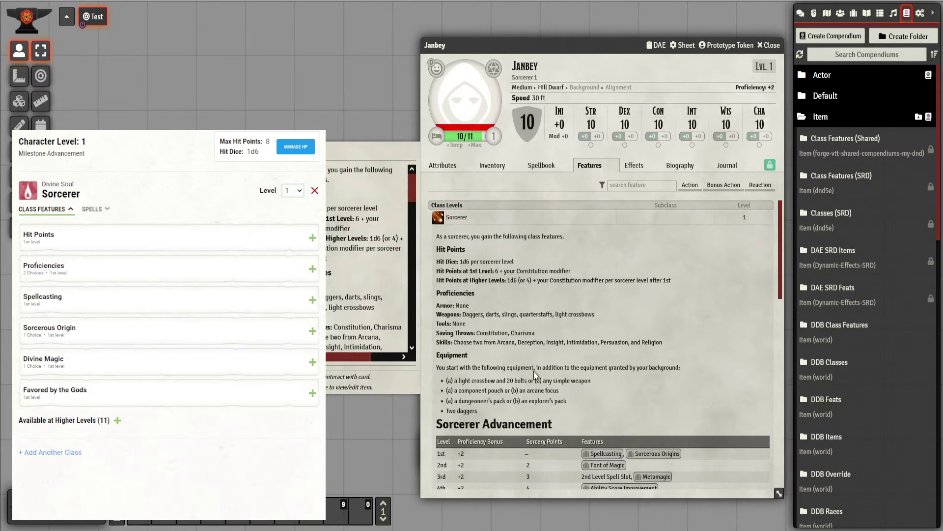
pyautogui.scroll(-2, 541, 370)
pyautogui.scroll(2, 536, 394)
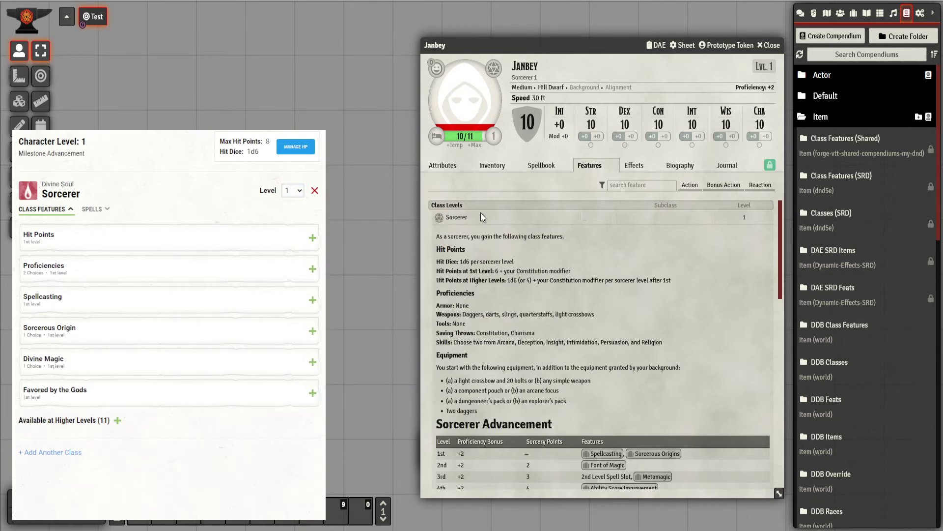
pyautogui.click(457, 218)
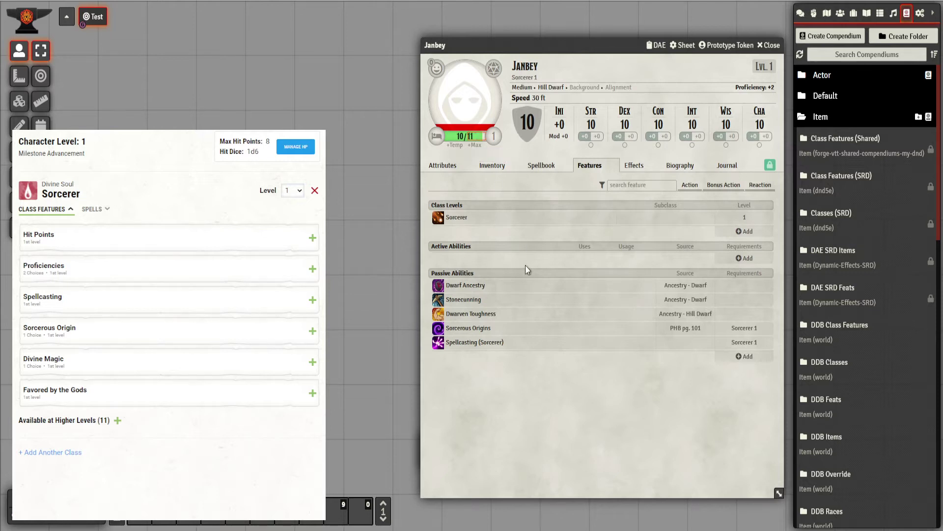
# - Review Janbey's Effects, Features and Attributes tabs, then show the world's Items directory folders
pyautogui.moveTo(462, 314)
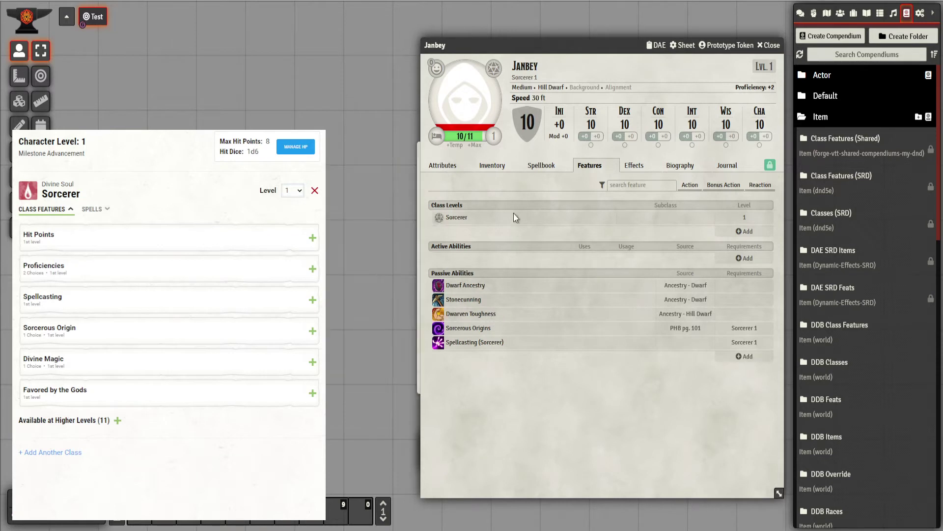
pyautogui.click(632, 170)
pyautogui.click(589, 166)
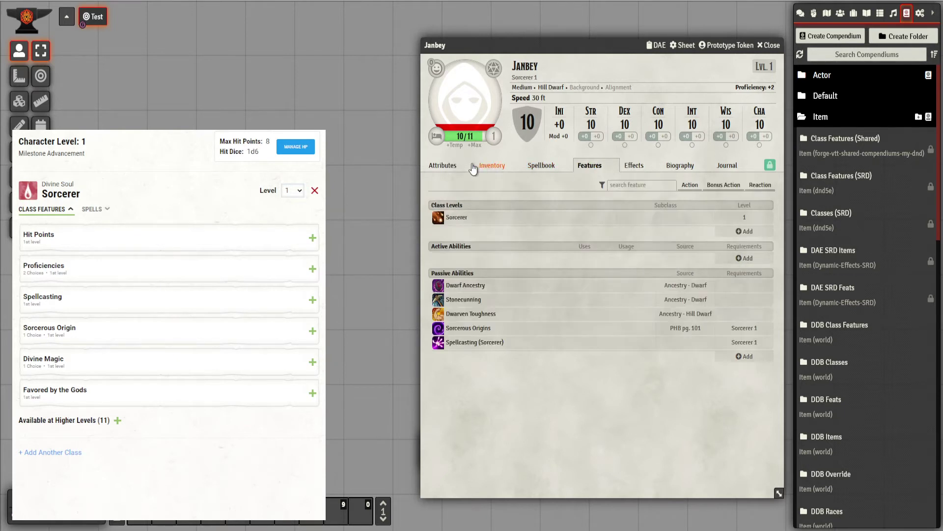
pyautogui.click(441, 166)
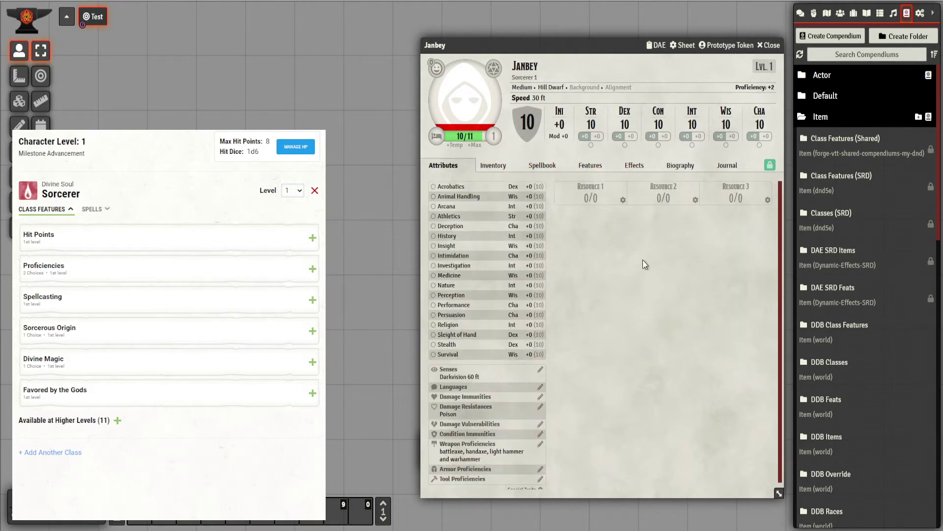
pyautogui.click(853, 13)
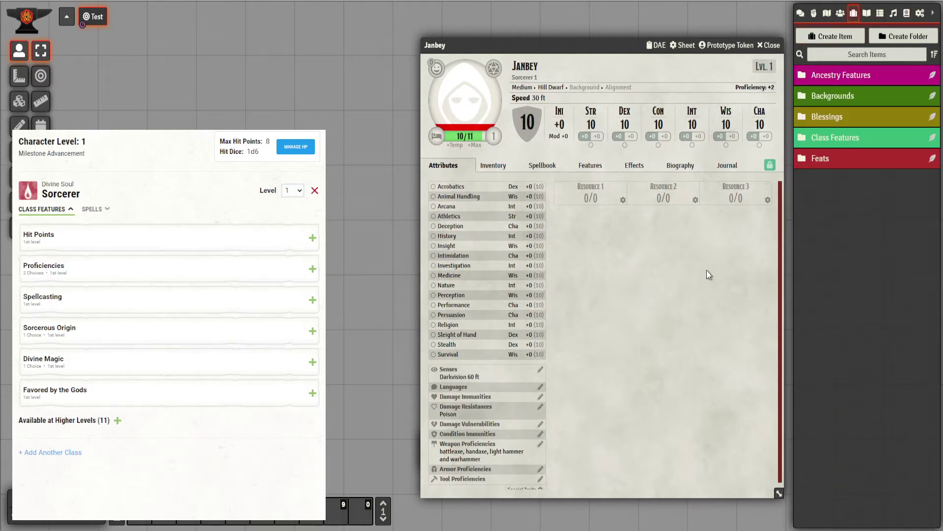